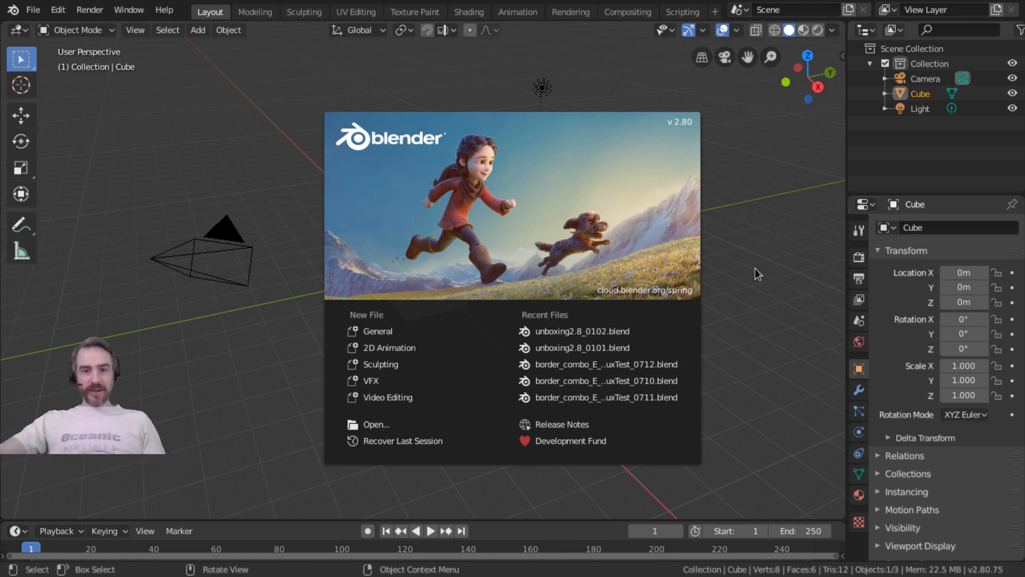
# Dismiss the splash screen and add the Video Editing workspace from the Video Editing template
pyautogui.click(758, 231)
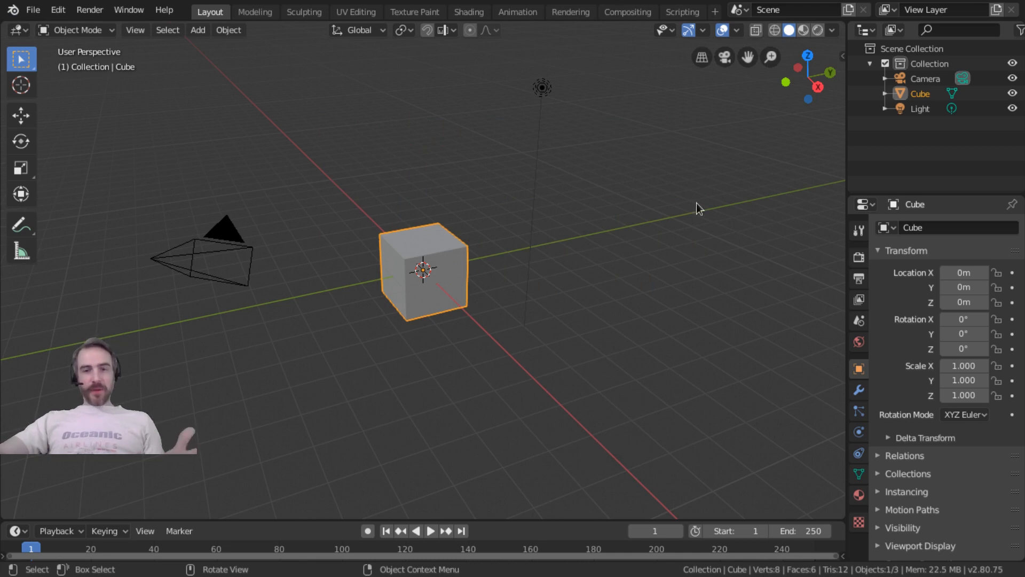
pyautogui.click(713, 11)
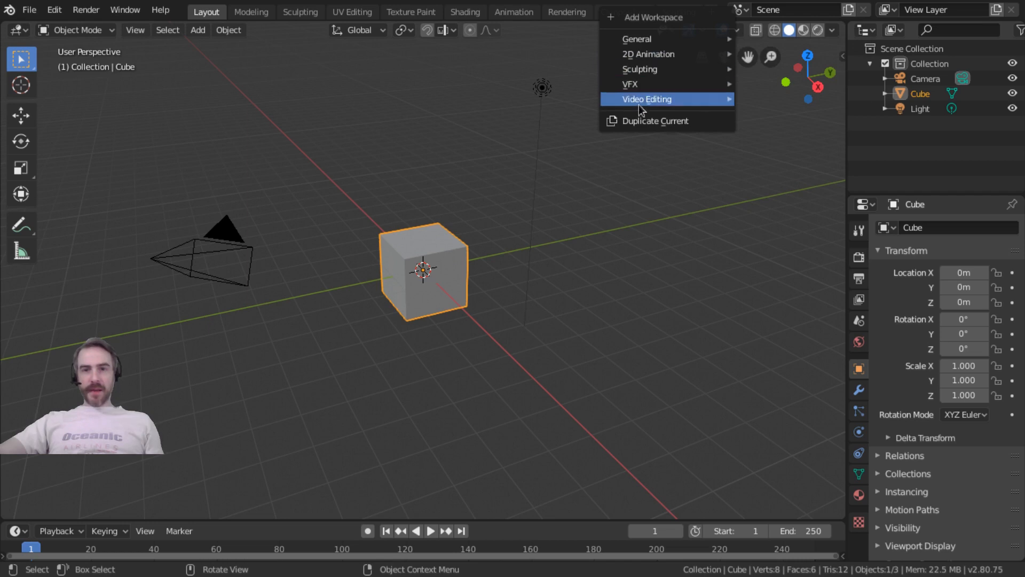
pyautogui.moveTo(662, 101)
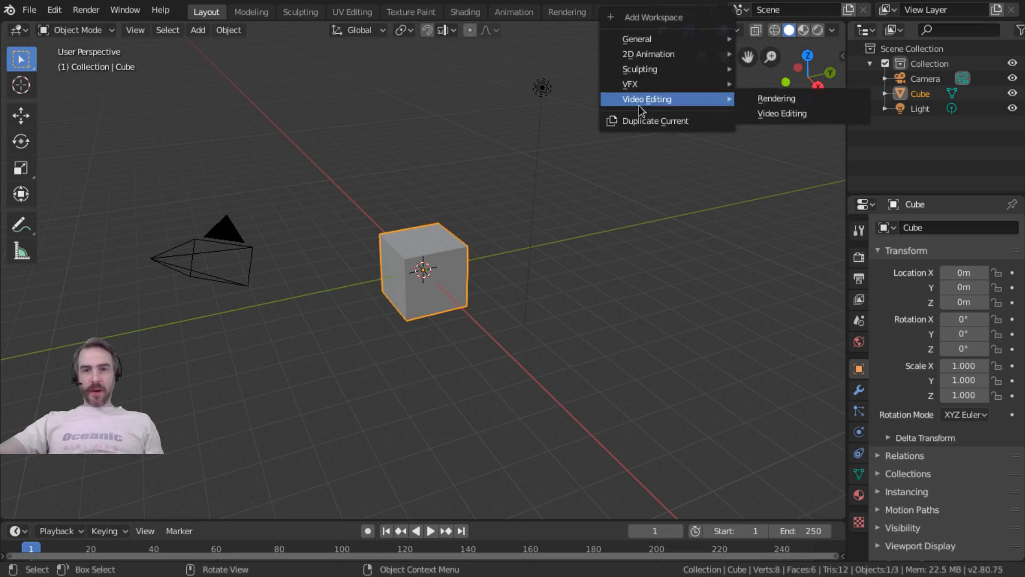
pyautogui.click(783, 114)
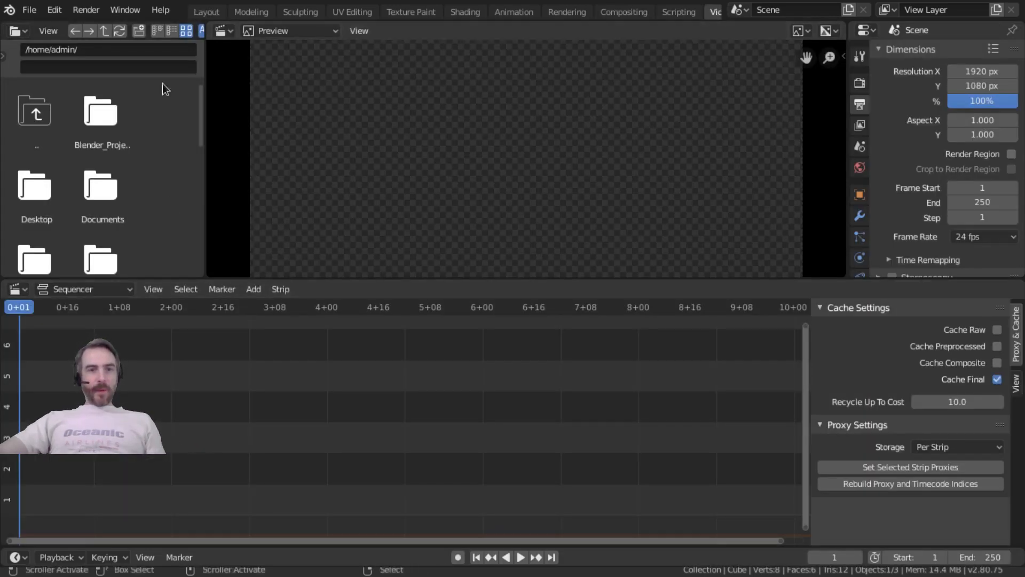
# Remove the file browser area, split off the sequencer's end below the properties editor, and merge the remaining sequencer over the preview
pyautogui.moveTo(206, 23); pyautogui.dragTo(132, 33)
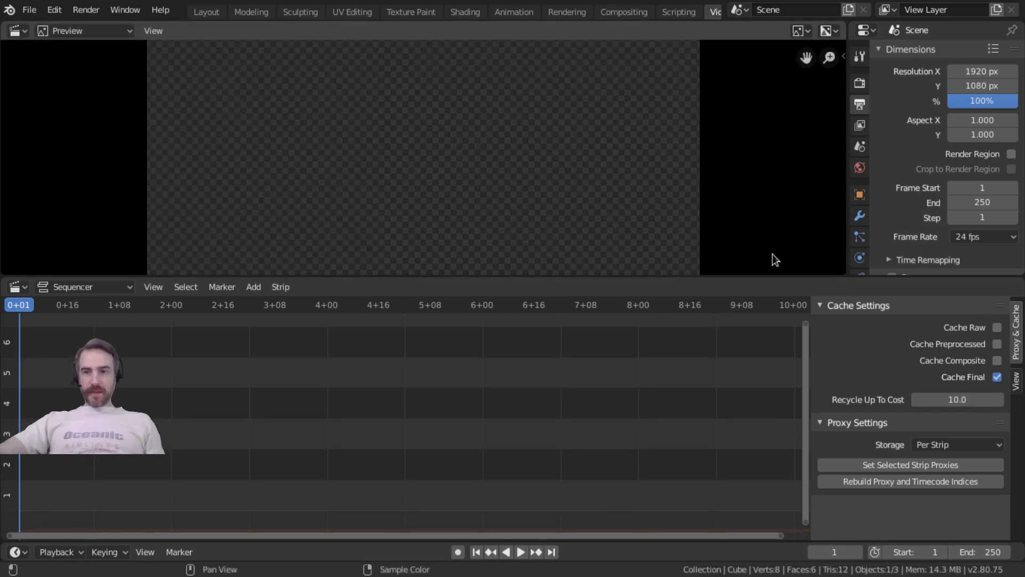
pyautogui.moveTo(1020, 283); pyautogui.dragTo(850, 288)
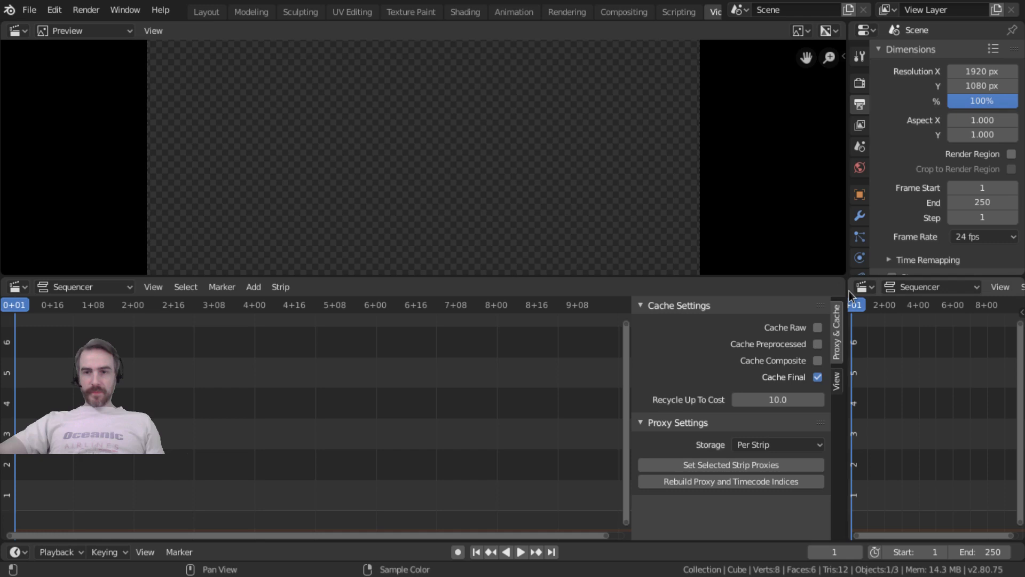
pyautogui.moveTo(849, 291); pyautogui.dragTo(331, 267)
# Switch the large sequencer area to the combined Sequencer/Preview view and enlarge its preview region to fit the whole frame
pyautogui.click(96, 31)
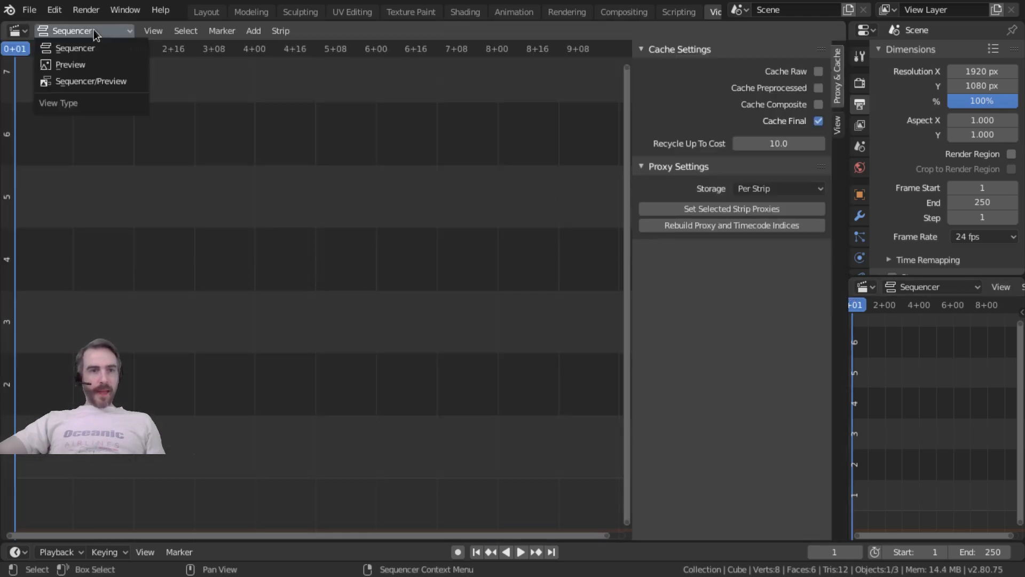
pyautogui.click(87, 81)
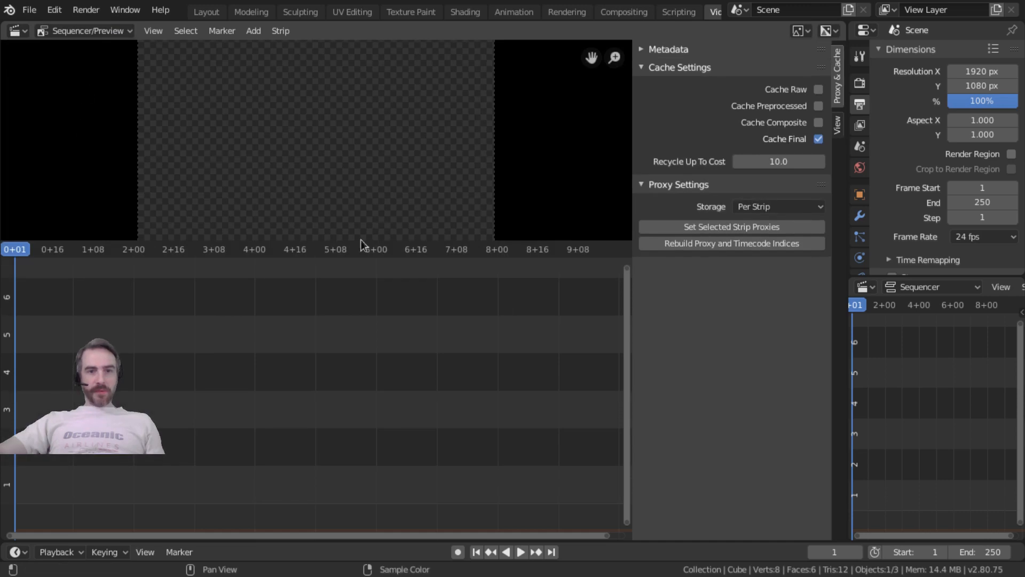
pyautogui.moveTo(388, 239); pyautogui.dragTo(387, 268)
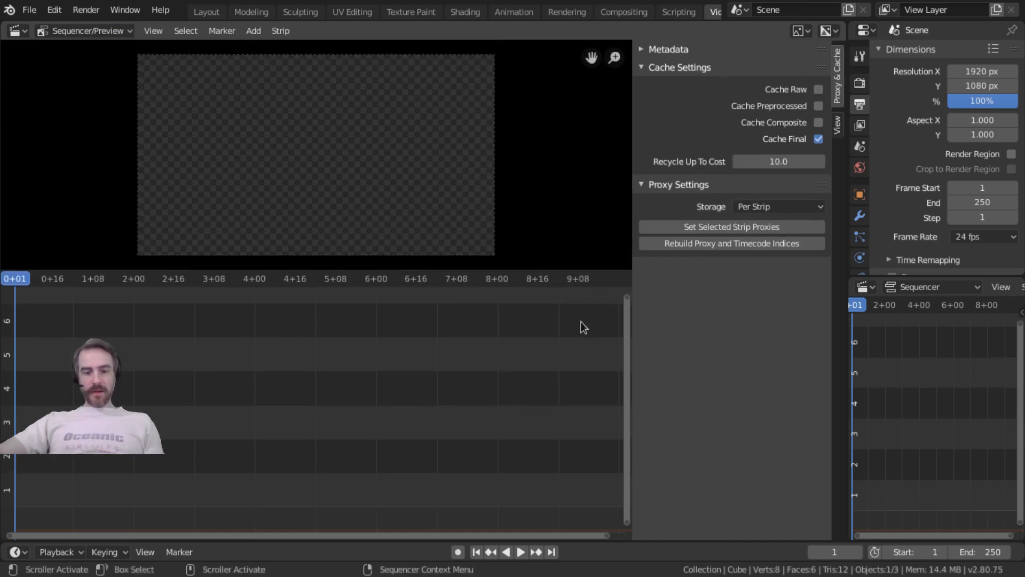
# Toggle the sequencer's sidebar off and on several times, leaving it shown
pyautogui.press('n')
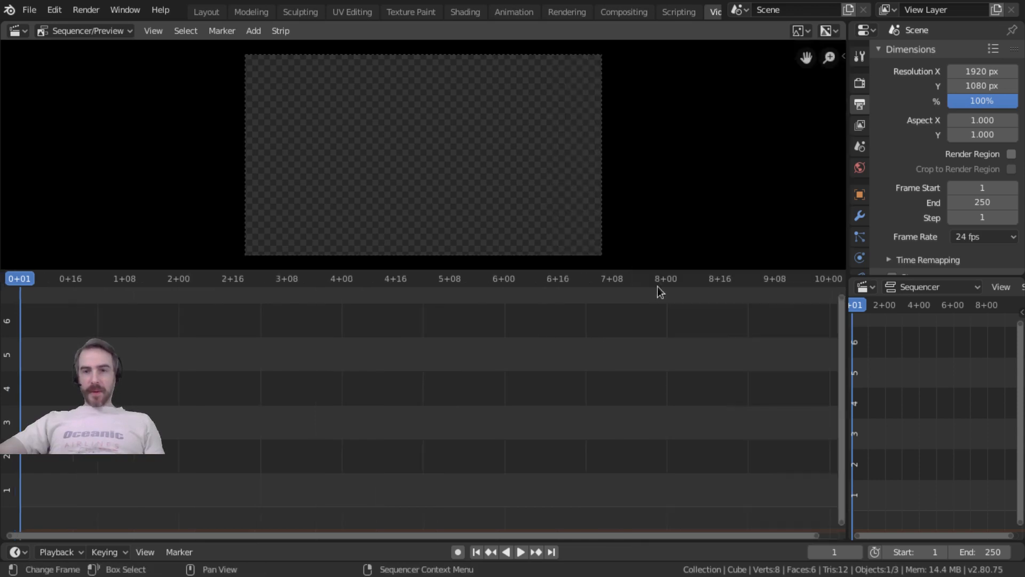
pyautogui.press('n')
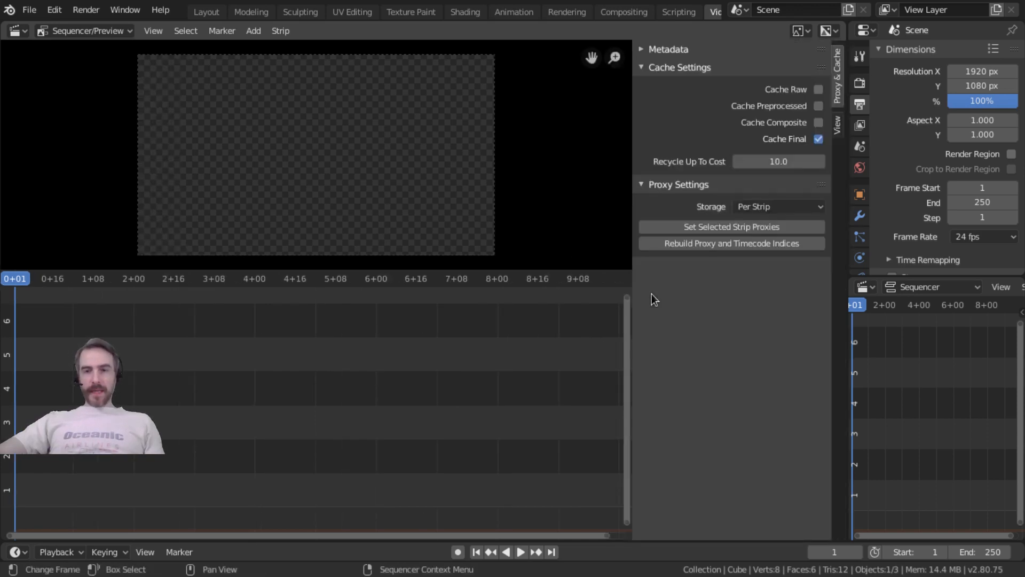
pyautogui.press('n')
pyautogui.press('n')
pyautogui.press('n')
pyautogui.press('n')
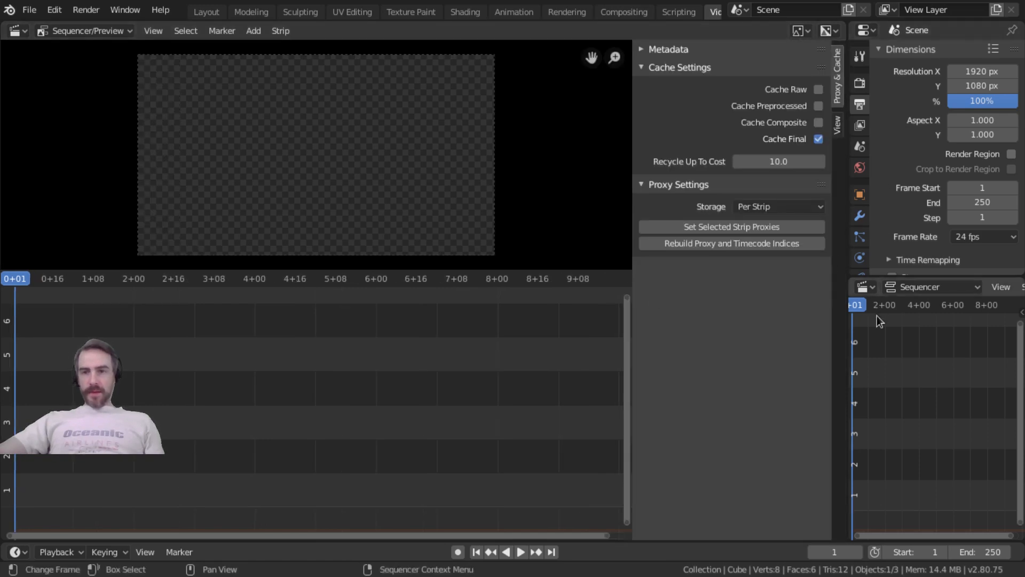
# Extend the properties editor over the small sequencer, narrow it slightly, and enlarge the timeline area until its frame range shows
pyautogui.moveTo(852, 273); pyautogui.dragTo(864, 425)
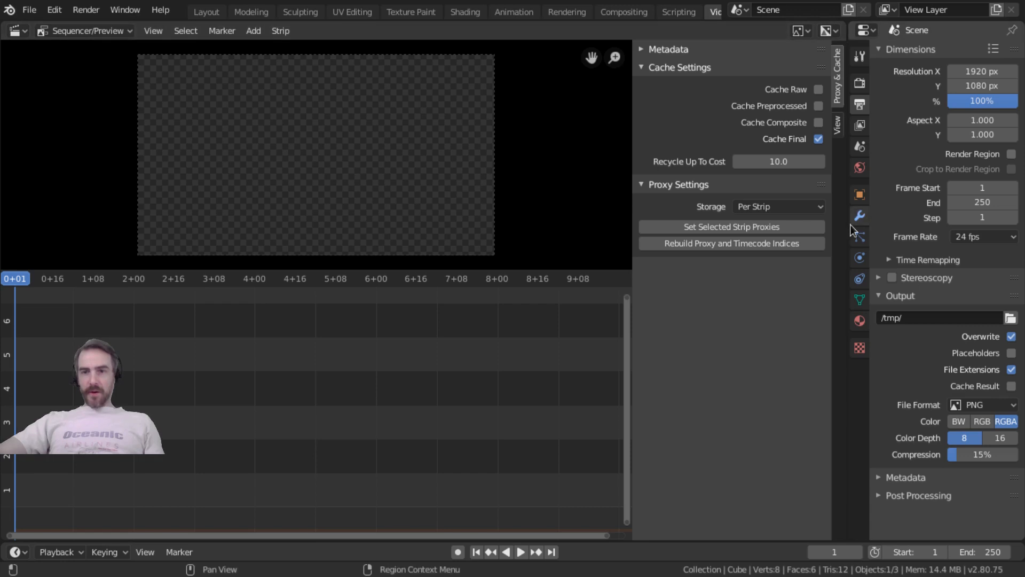
pyautogui.moveTo(851, 230)
pyautogui.mouseDown()
pyautogui.moveTo(801, 230)
pyautogui.moveTo(866, 231)
pyautogui.mouseUp()
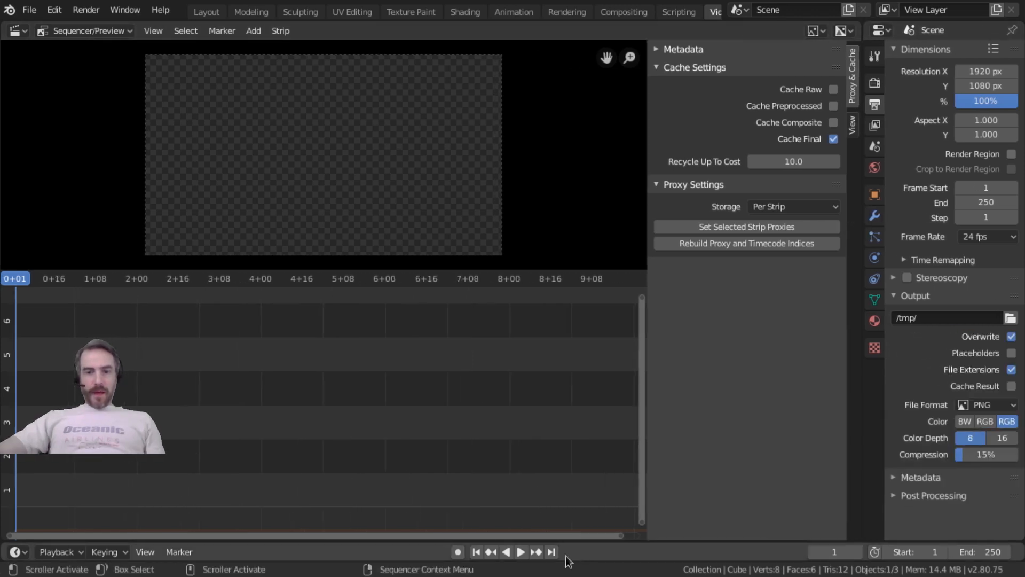
pyautogui.moveTo(602, 541); pyautogui.dragTo(614, 477)
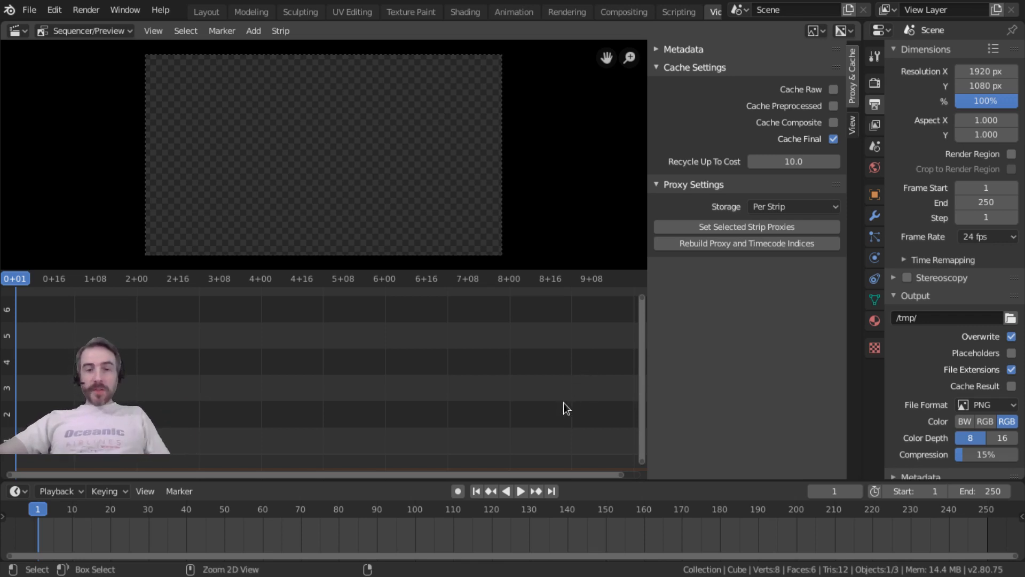
# Maximize the Sequencer/Preview area and hide its sidebar
pyautogui.hotkey('ctrl', 'space')
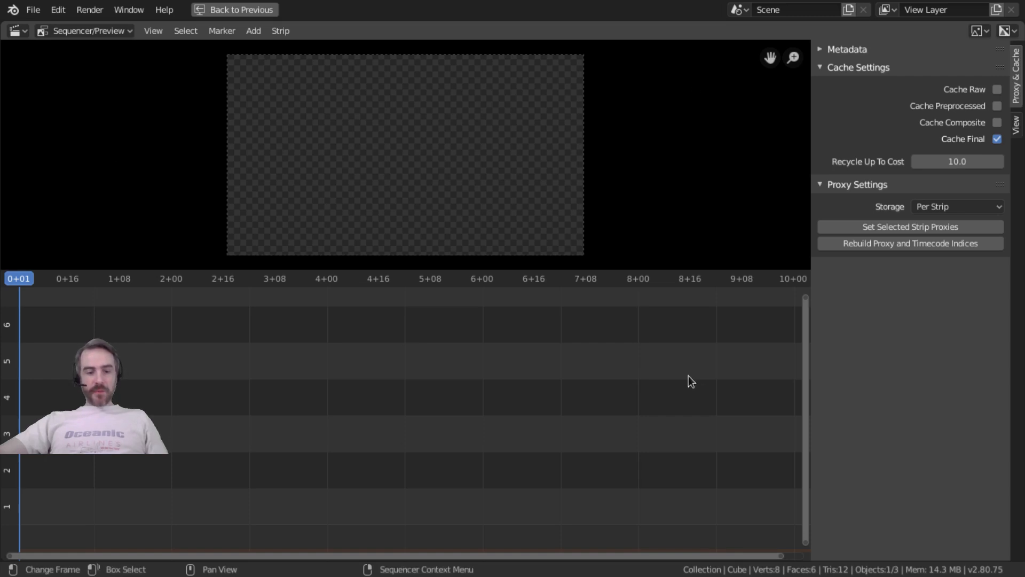
pyautogui.press('n')
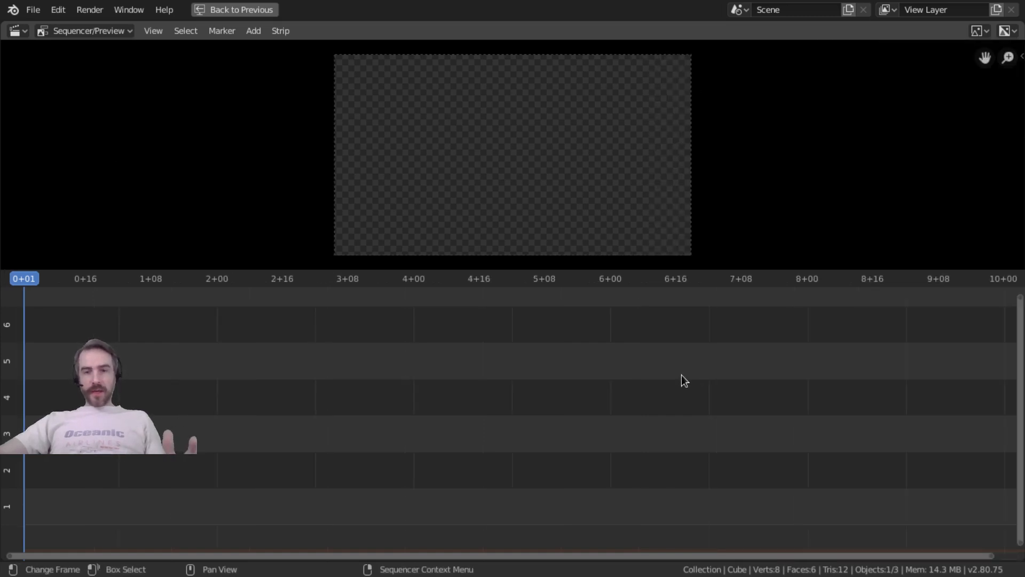
# Restore the tiled layout using Tile Area, check the header options, and maximize the Sequencer/Preview area again
pyautogui.rightClick(623, 34)
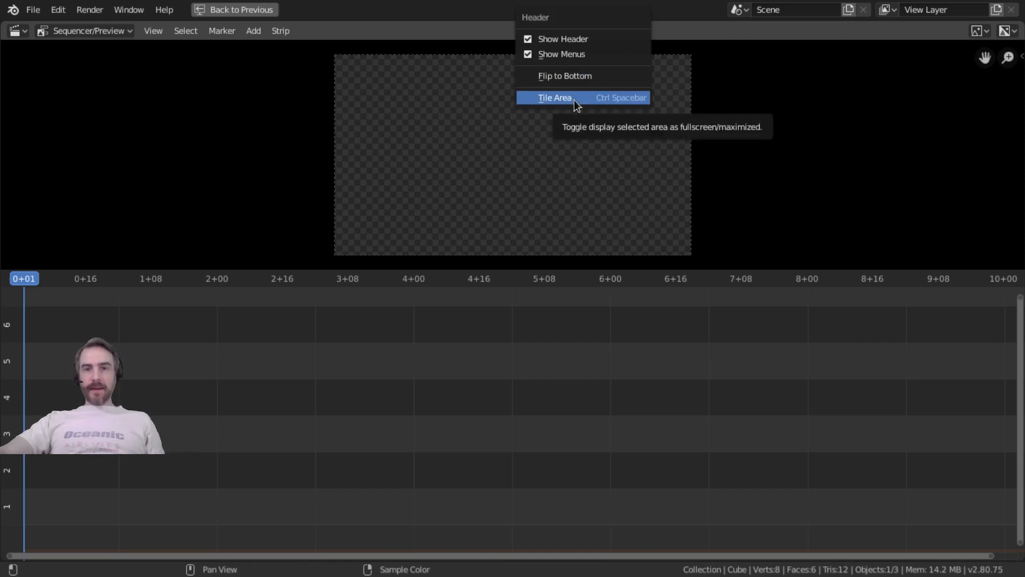
pyautogui.click(622, 100)
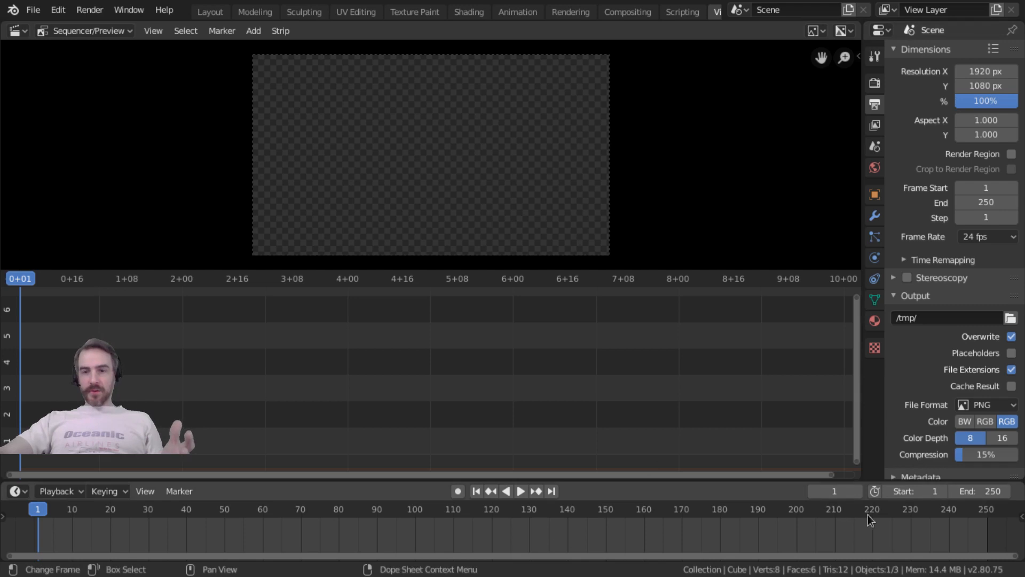
pyautogui.rightClick(554, 34)
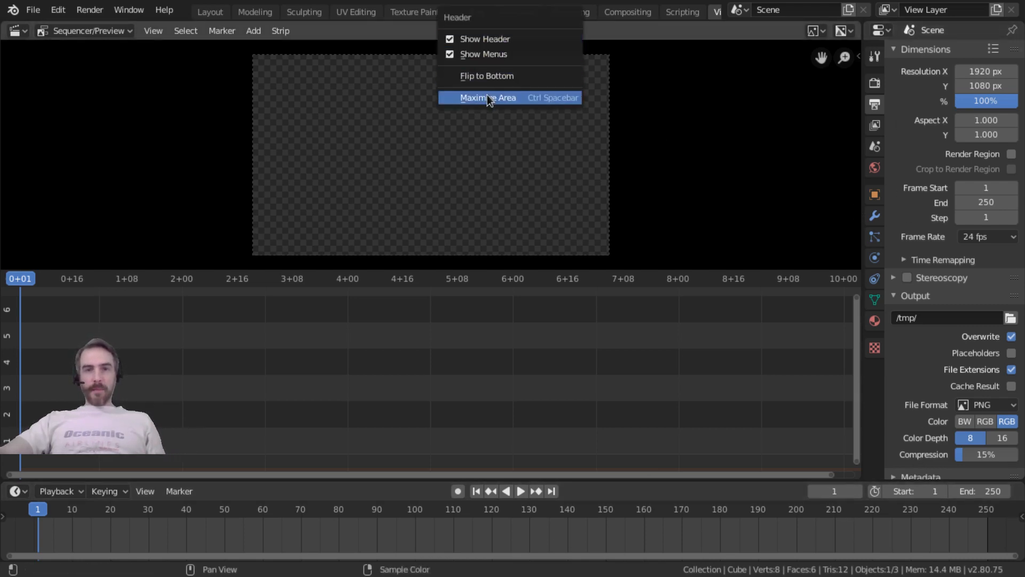
pyautogui.rightClick(678, 492)
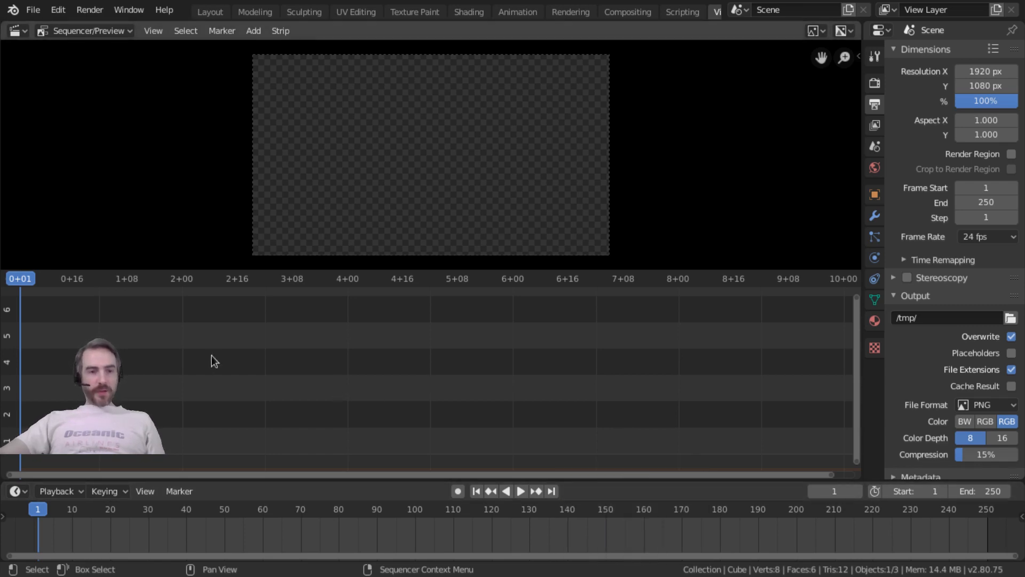
pyautogui.hotkey('ctrl', 'space')
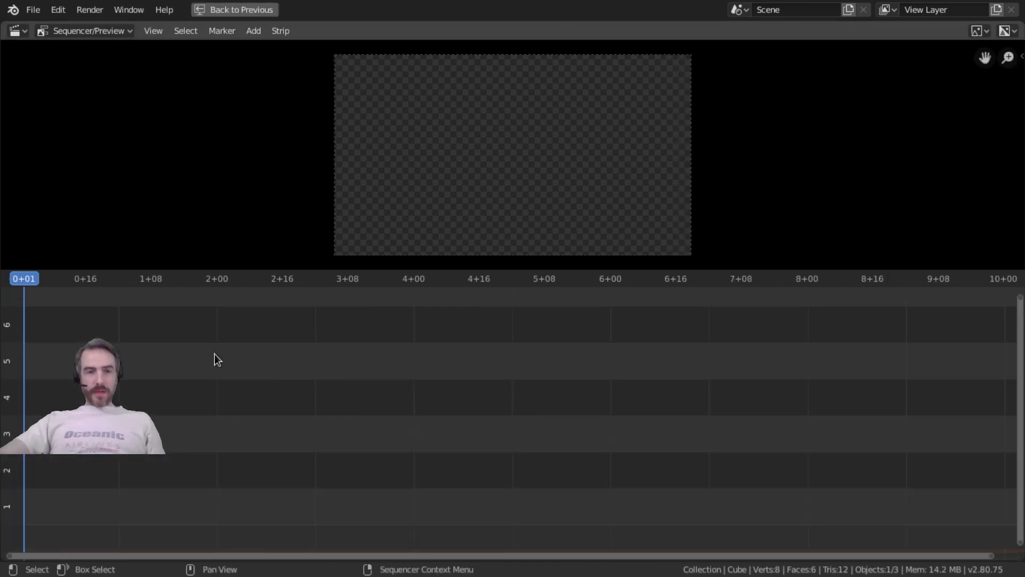
pyautogui.hotkey('shift', 'a')
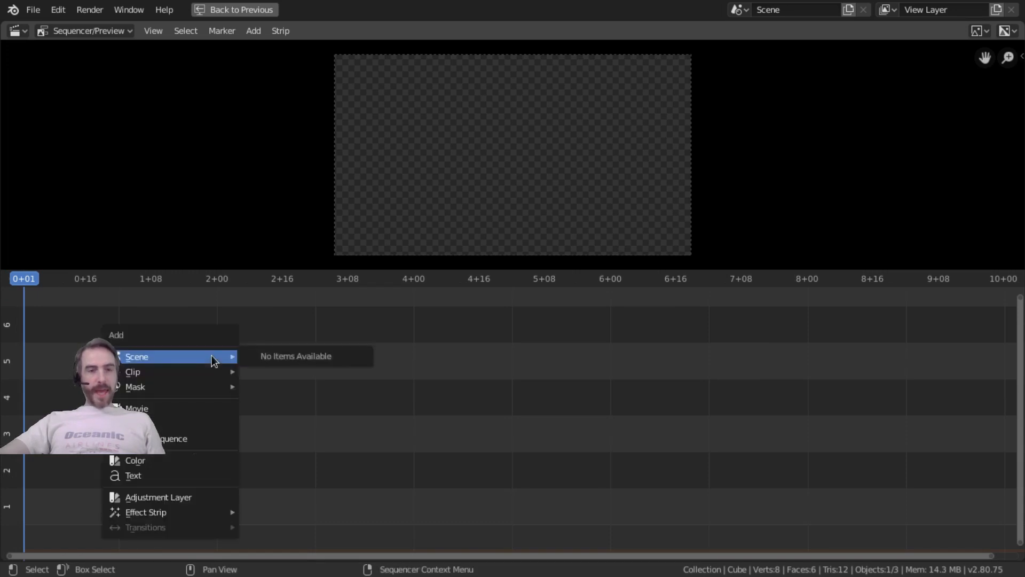
pyautogui.click(156, 407)
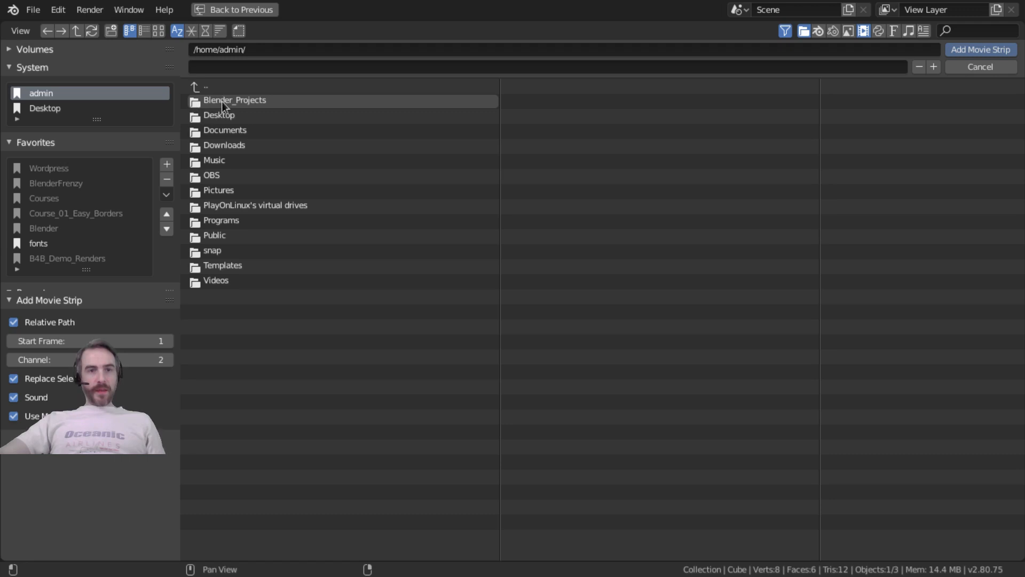
pyautogui.click(218, 176)
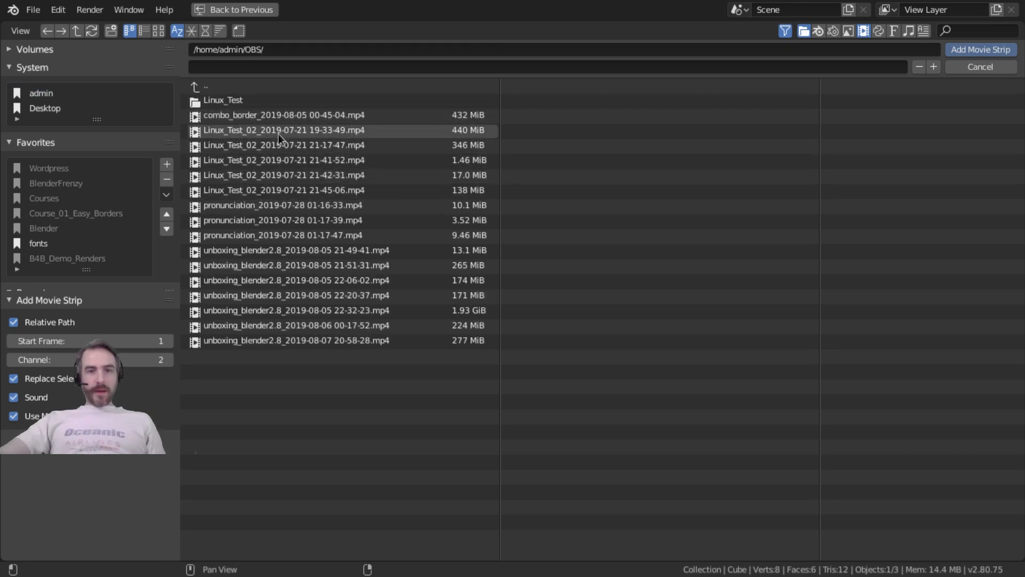
pyautogui.click(277, 148)
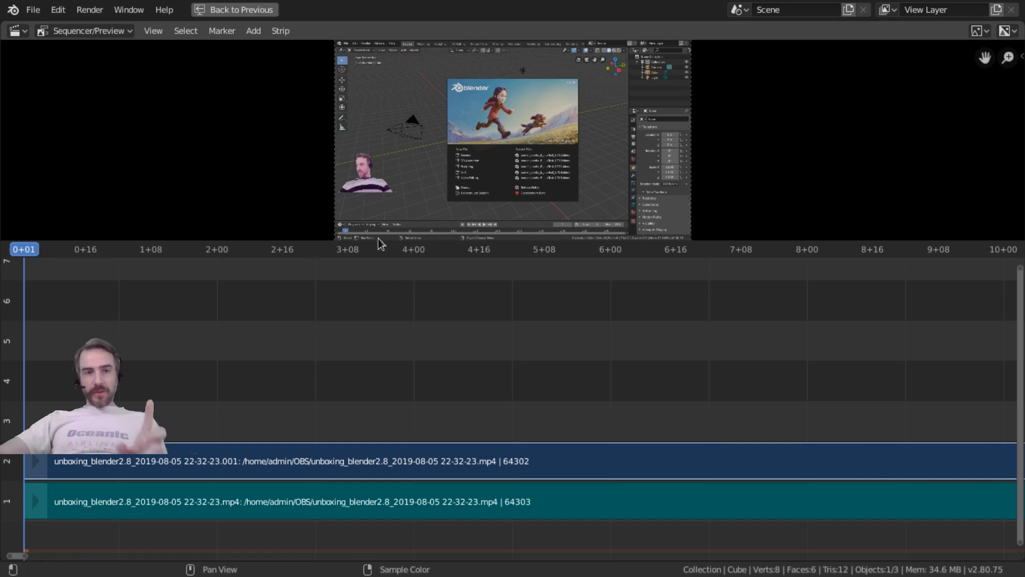
# Scrub through the first seconds of the footage and move the playhead to the end of the strips at 44:41+23
pyautogui.moveTo(286, 251); pyautogui.dragTo(270, 251)
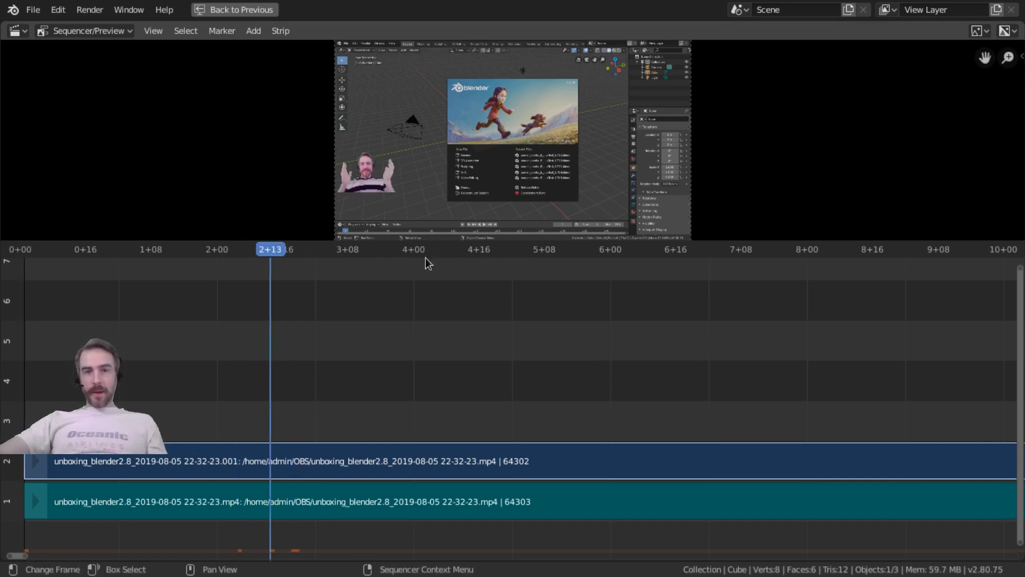
pyautogui.moveTo(463, 246); pyautogui.dragTo(242, 248)
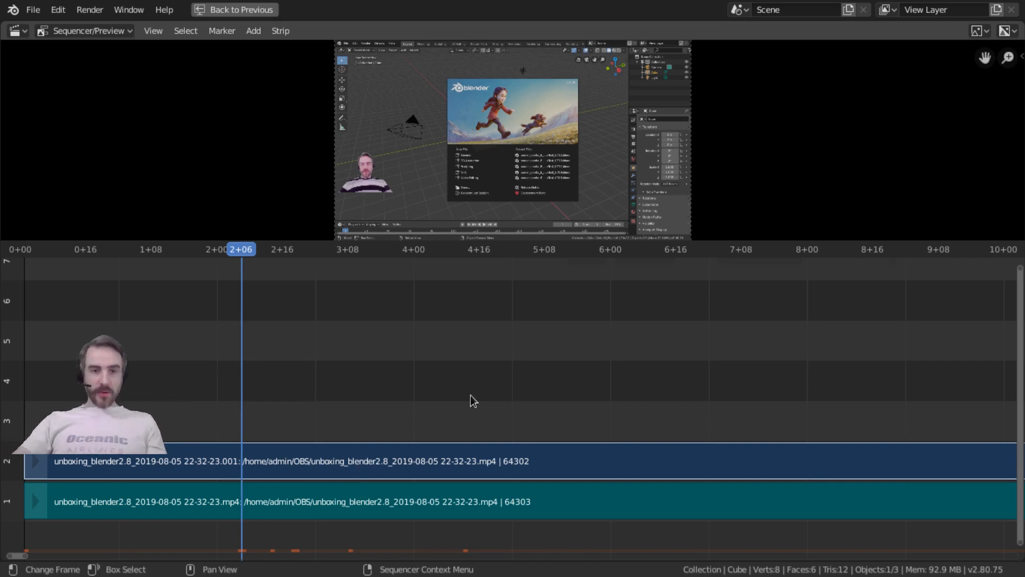
pyautogui.press('Home')
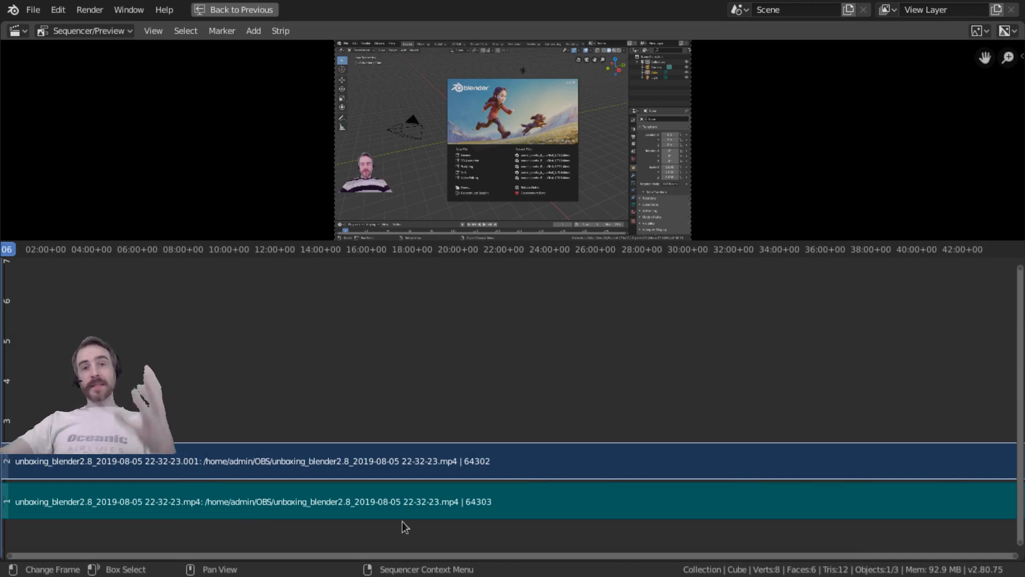
pyautogui.scroll(-3, 494, 411)
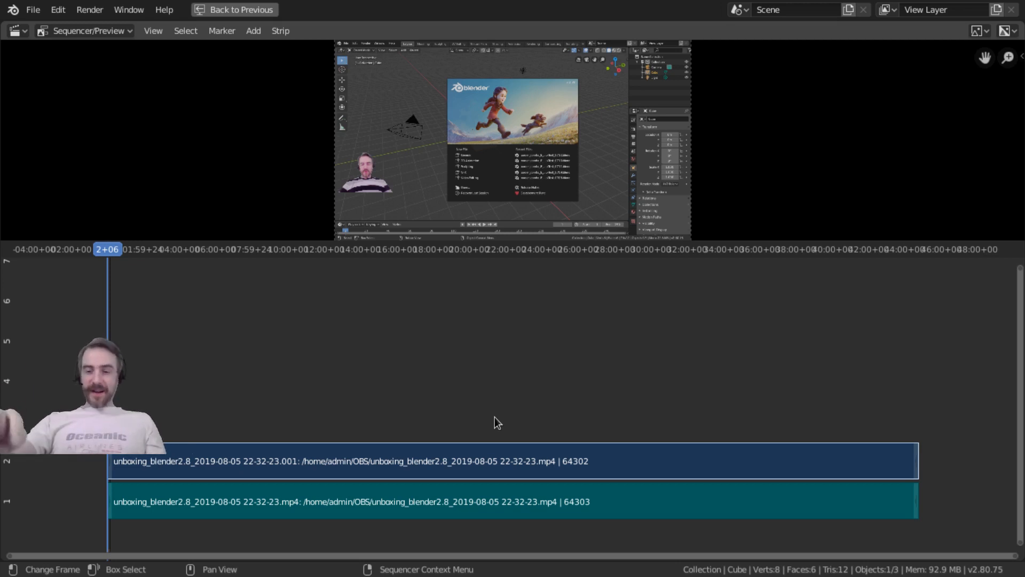
pyautogui.hotkey('shift', 'Right')
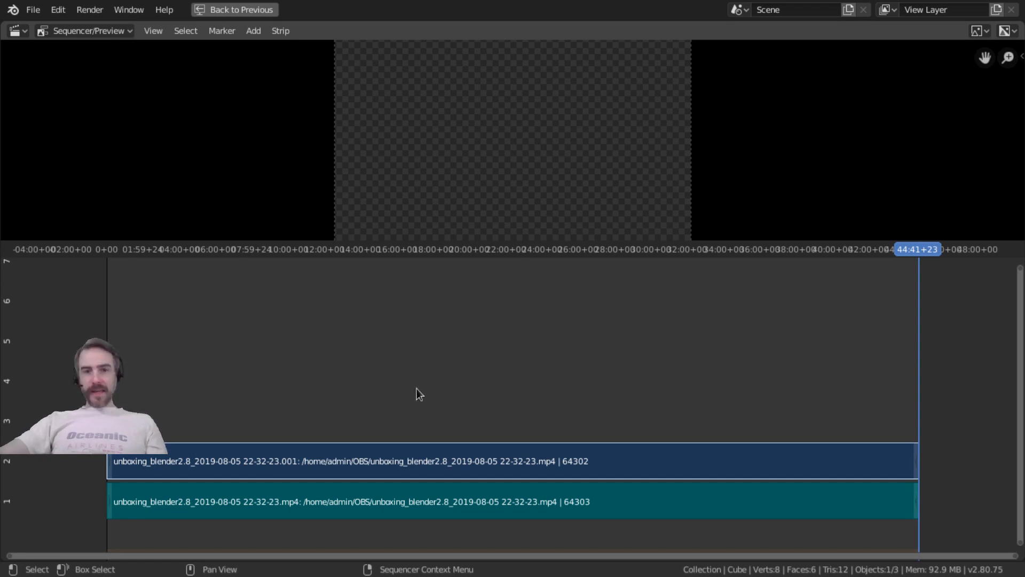
pyautogui.keyDown('ctrl'); pyautogui.moveTo(603, 374); pyautogui.dragTo(561, 343, button='middle'); pyautogui.keyUp('ctrl')
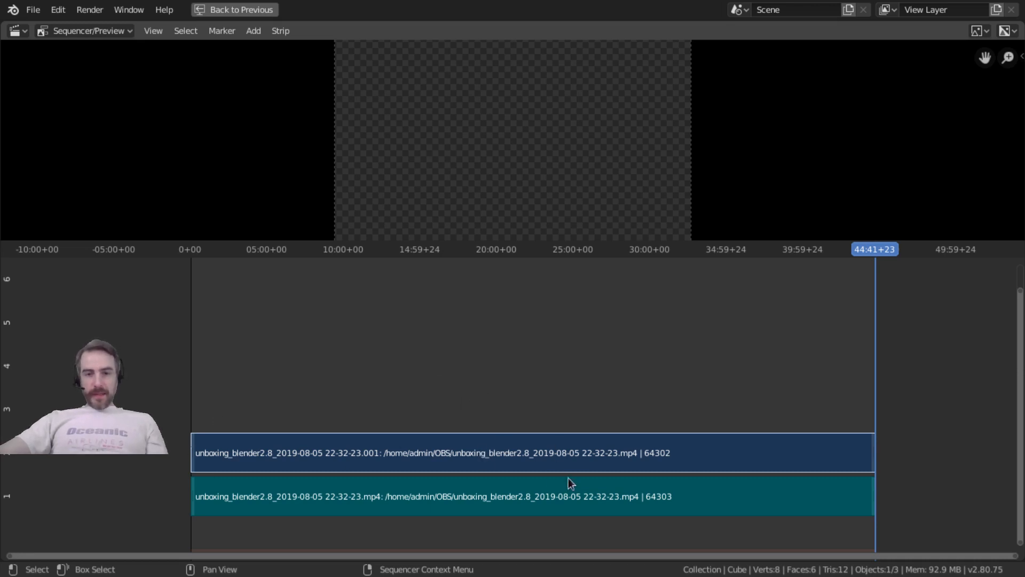
# Show the sidebar and examine the strip properties of the sound strip and the movie strip, leaving the sound strip selected
pyautogui.click(514, 498)
pyautogui.press('n')
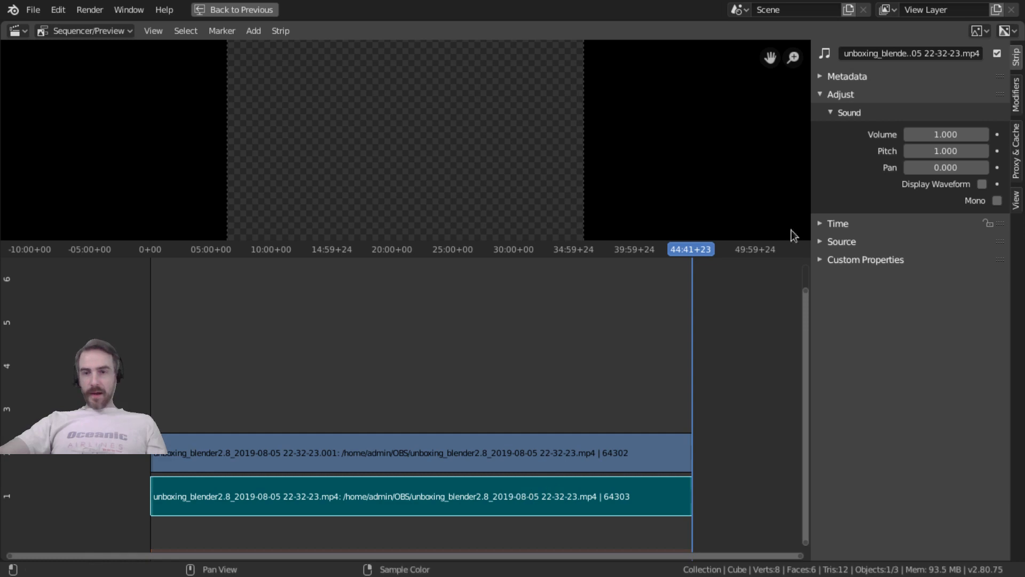
pyautogui.click(409, 453)
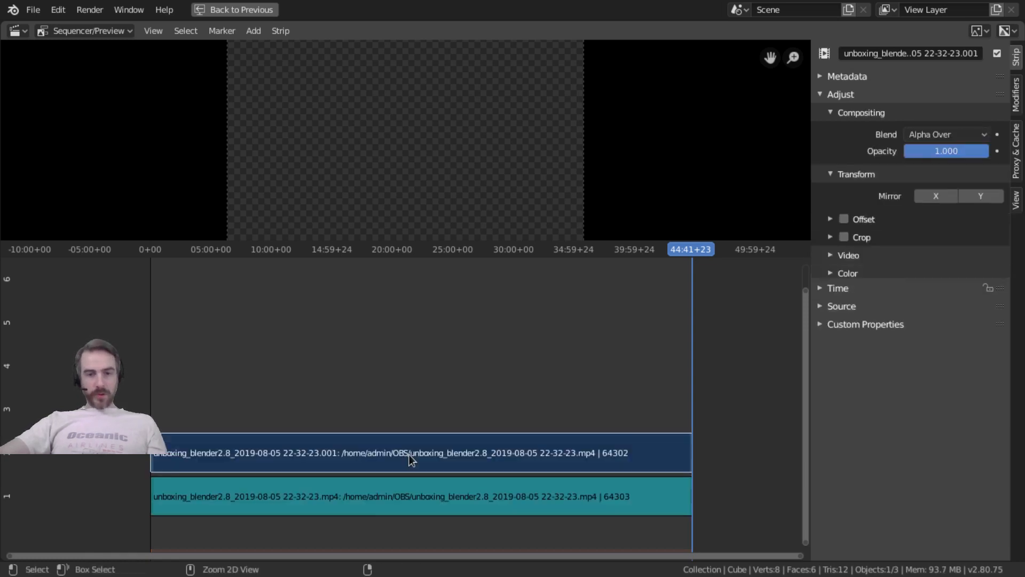
pyautogui.click(365, 494)
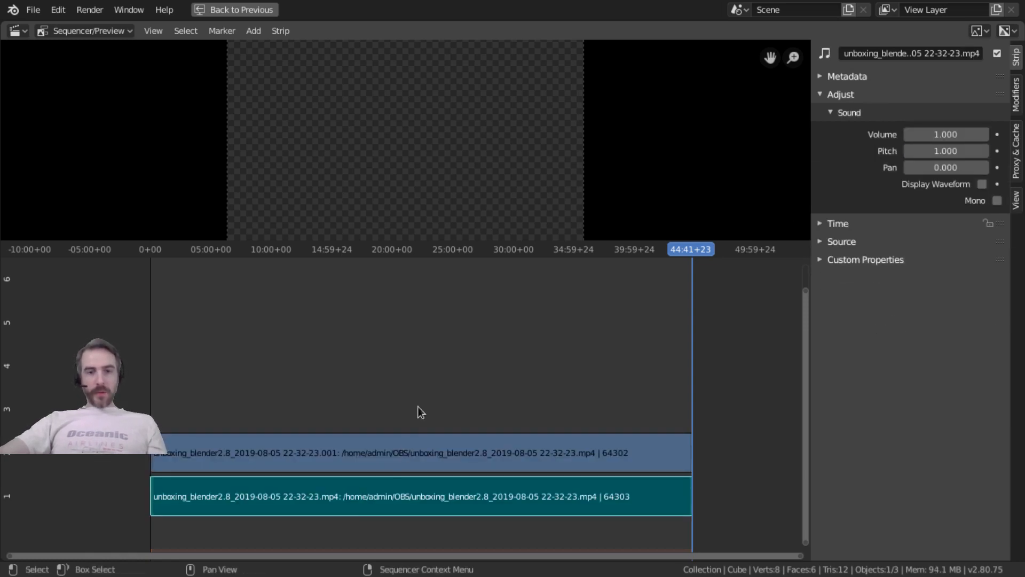
# Select the movie and sound strips together and move them up to channels 5 and 4
pyautogui.moveTo(442, 394); pyautogui.dragTo(470, 268, button='middle')
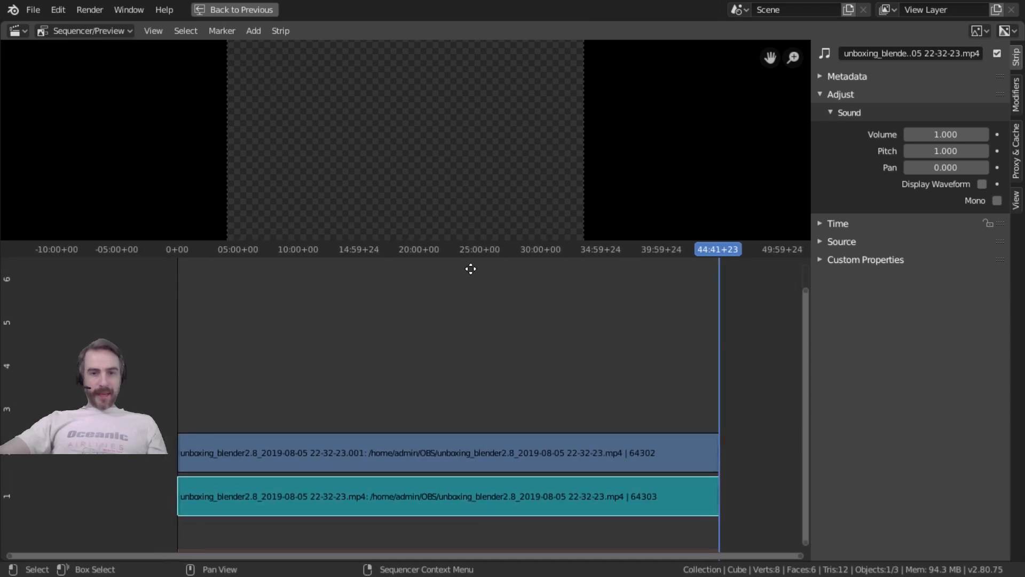
pyautogui.moveTo(457, 366); pyautogui.dragTo(462, 545, button='middle')
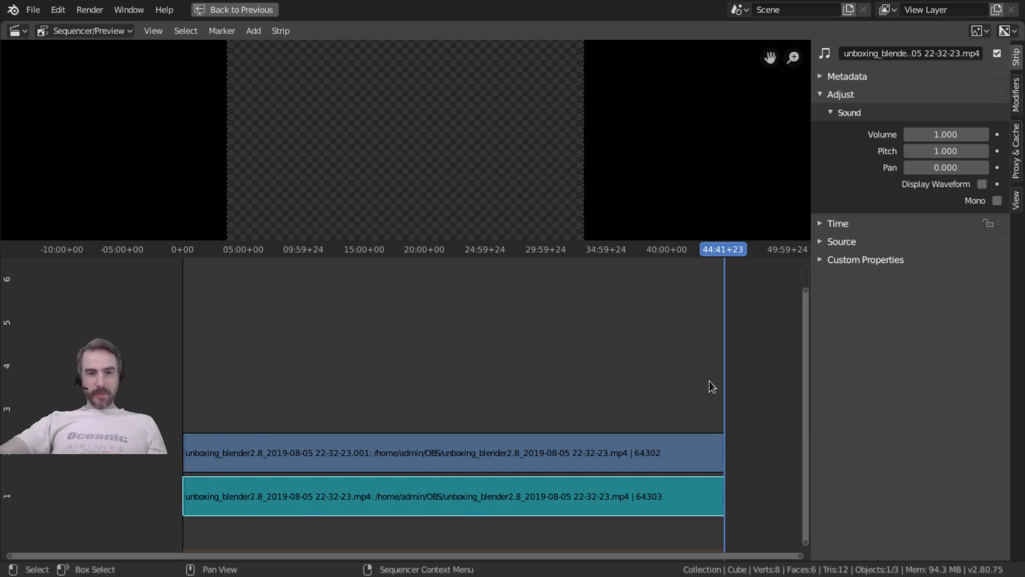
pyautogui.click(428, 440)
pyautogui.click(415, 493)
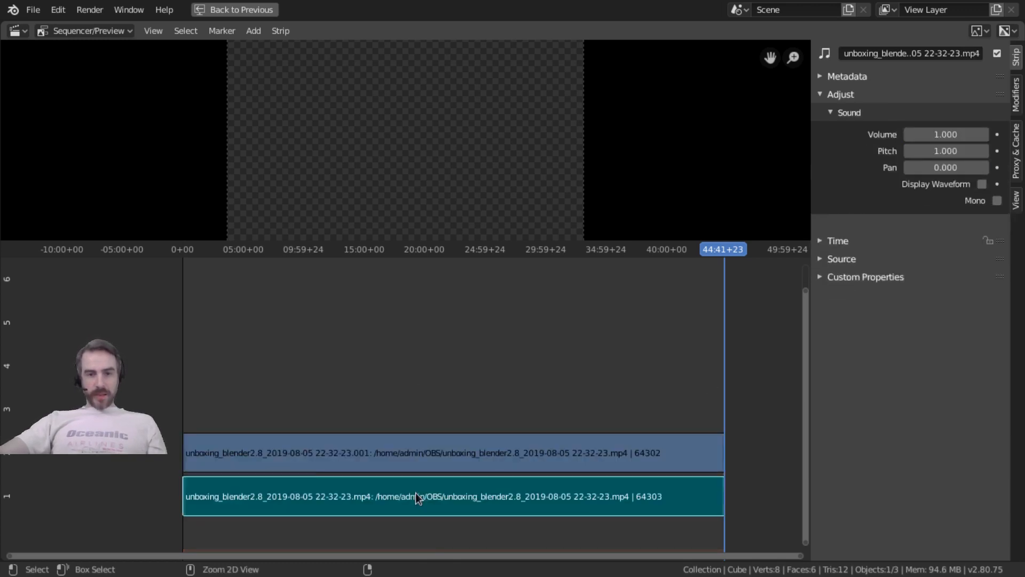
pyautogui.click(408, 494)
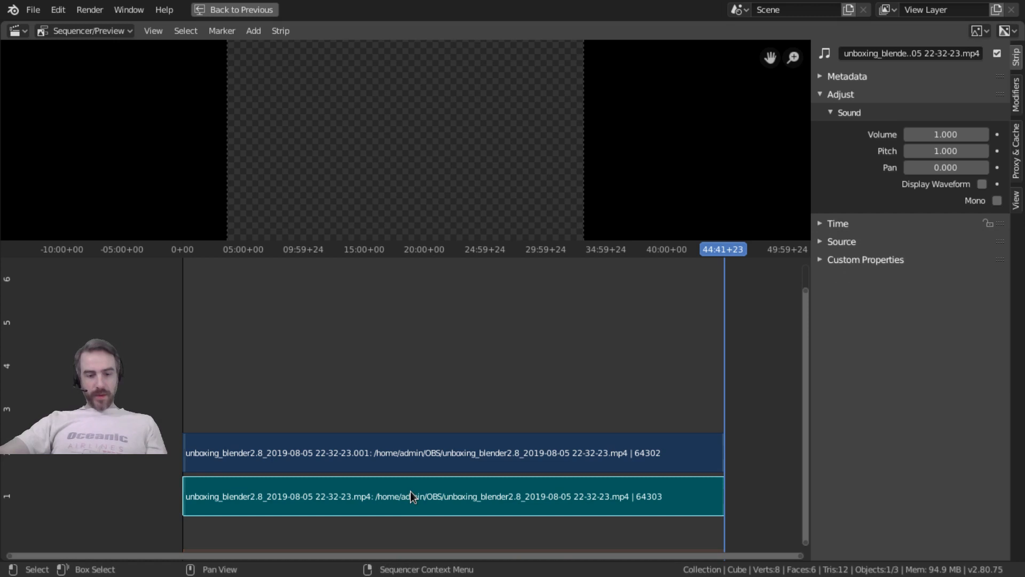
pyautogui.press('g')
pyautogui.press('y')
pyautogui.click(426, 355)
pyautogui.rightClick(428, 355)
pyautogui.press('Escape')
pyautogui.press('Home')
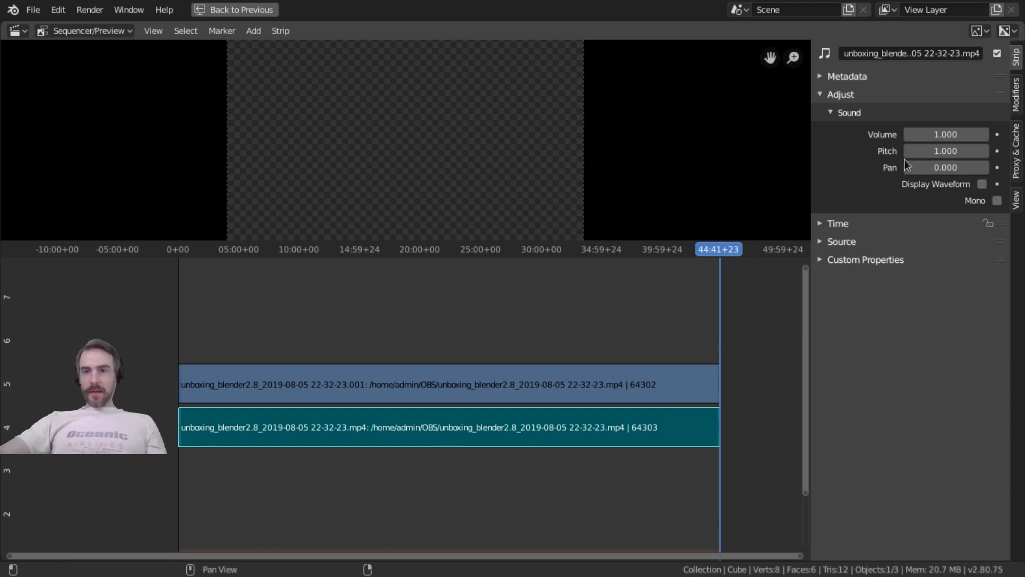
# Display the sound strip's waveform and play the first few seconds of the footage from its start
pyautogui.click(983, 184)
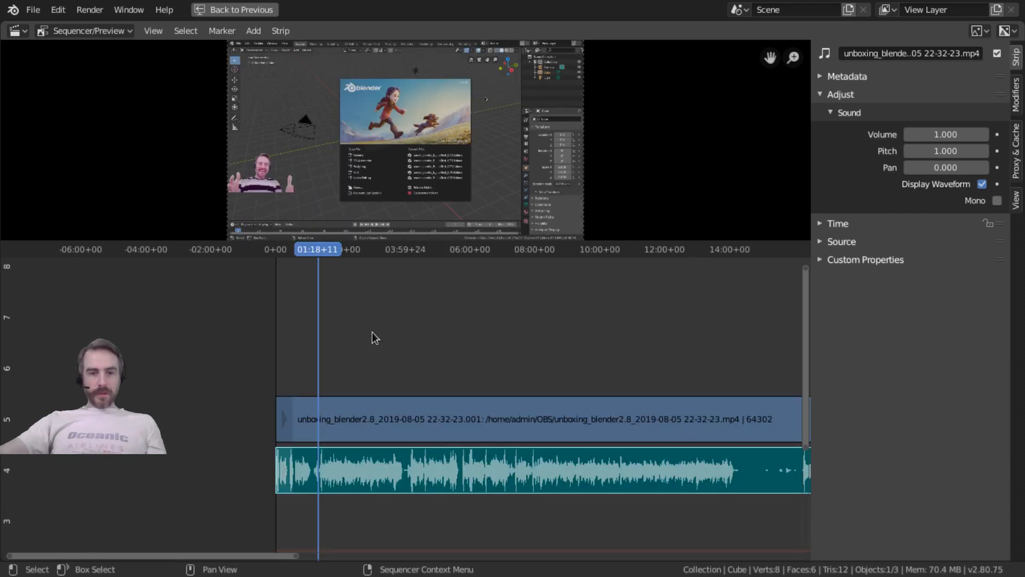
pyautogui.hotkey('shift', 'Left')
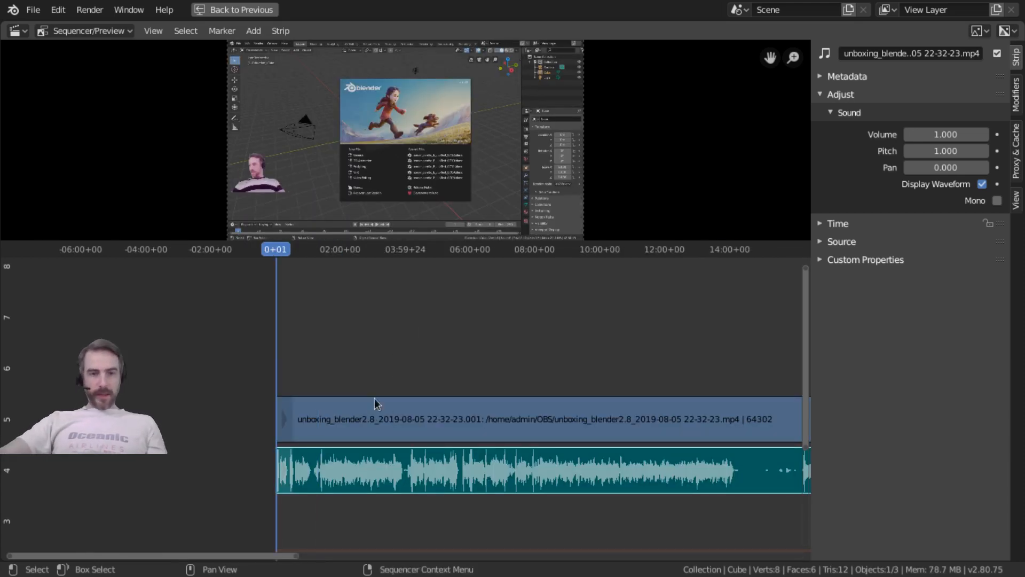
pyautogui.press('space')
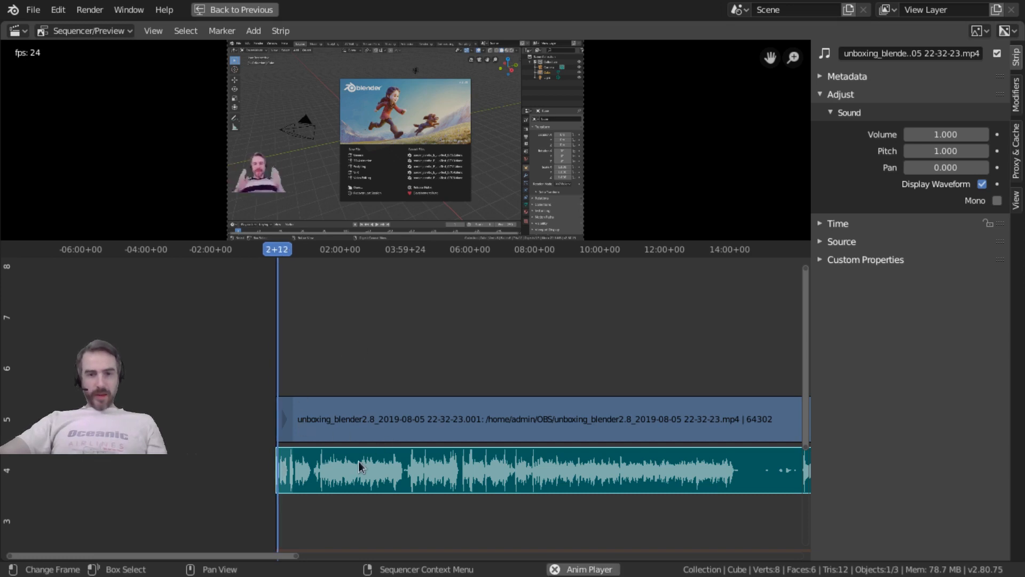
pyautogui.press('space')
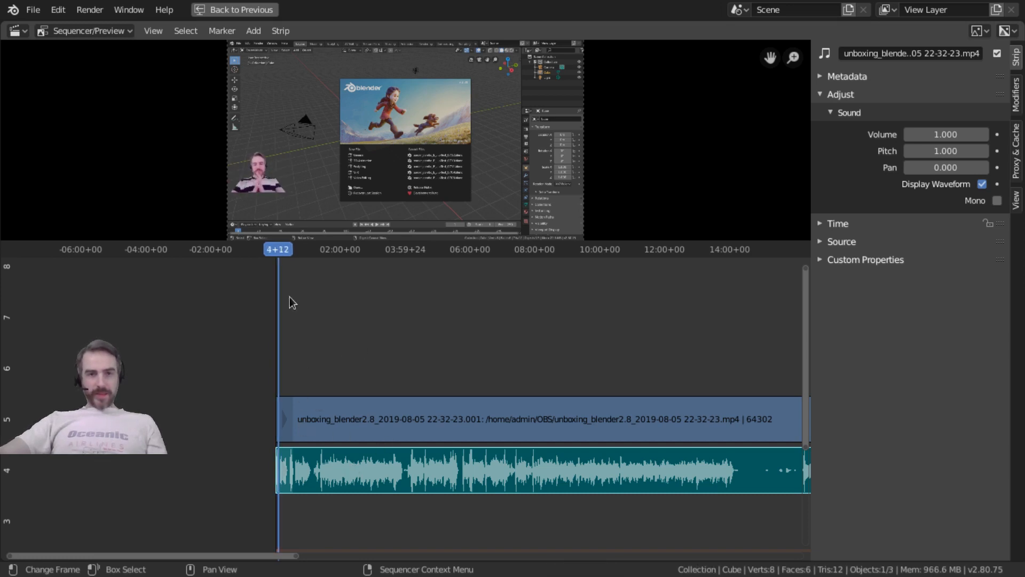
# Play the footage around 01:01 to check where speech stops at the gap in the waveform
pyautogui.keyDown('ctrl'); pyautogui.moveTo(227, 272); pyautogui.dragTo(234, 422, button='middle'); pyautogui.keyUp('ctrl')
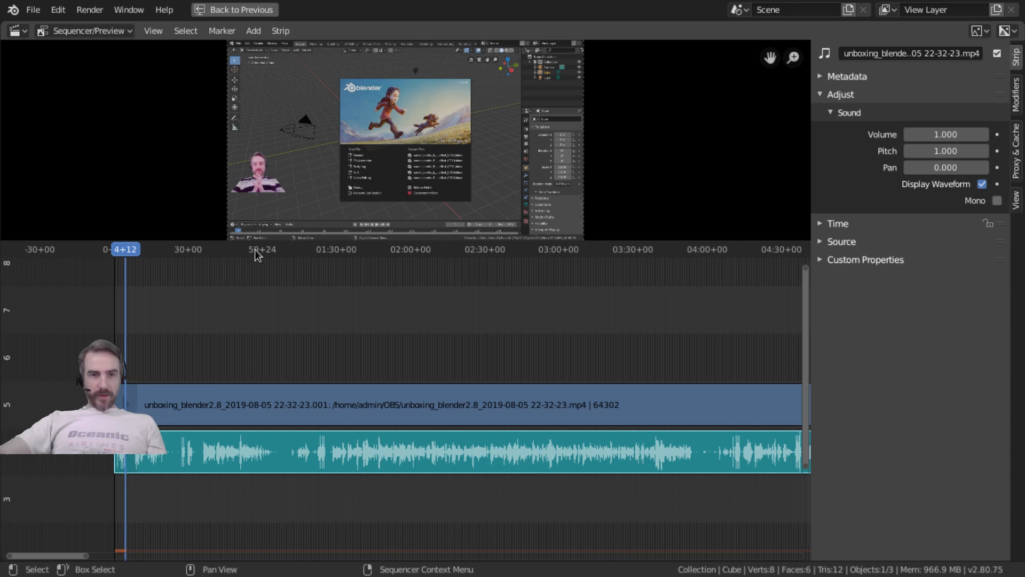
pyautogui.click(251, 283)
pyautogui.press('space')
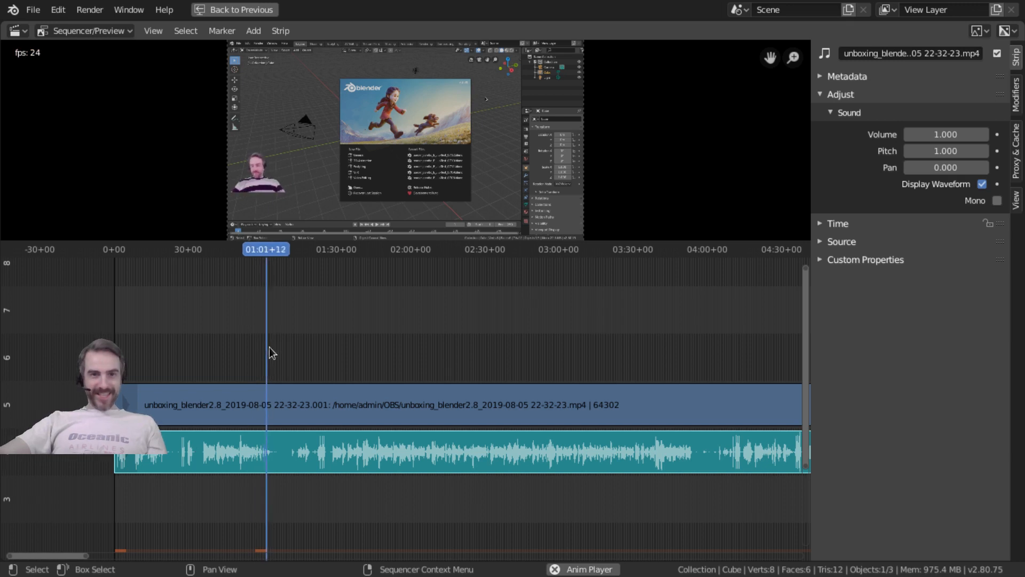
pyautogui.press('space')
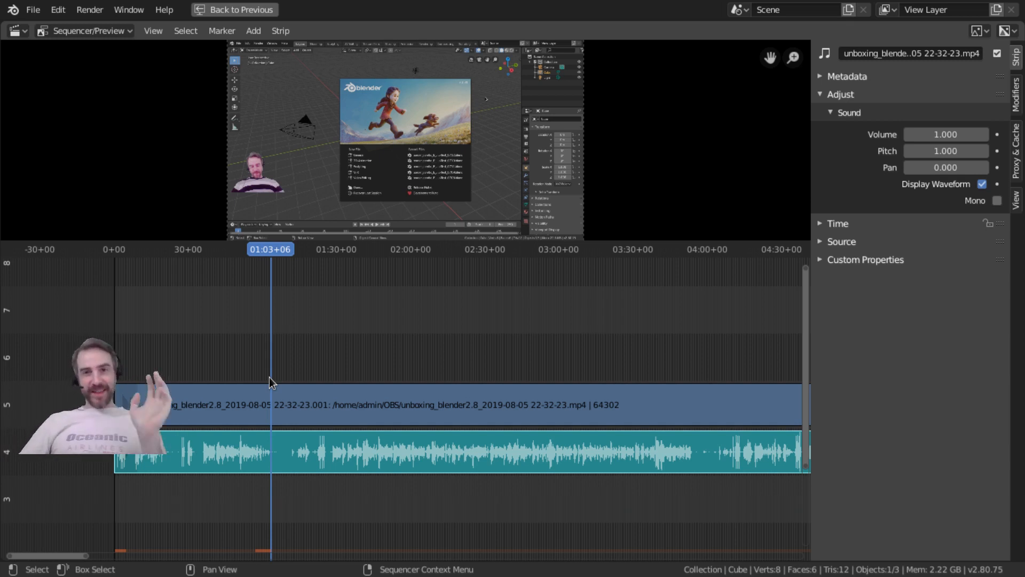
# Check the frames around the quiet gap in the waveform at 01:10+10, 01:13+23 and 01:28+14
pyautogui.moveTo(291, 365); pyautogui.dragTo(357, 325, button='middle')
pyautogui.moveTo(140, 369); pyautogui.dragTo(316, 335, button='middle')
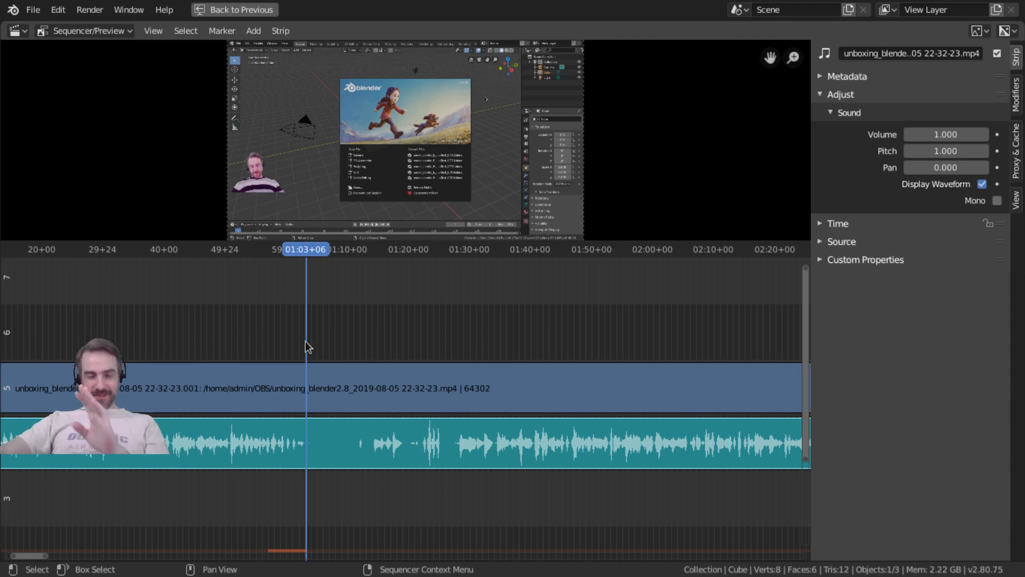
pyautogui.click(368, 249)
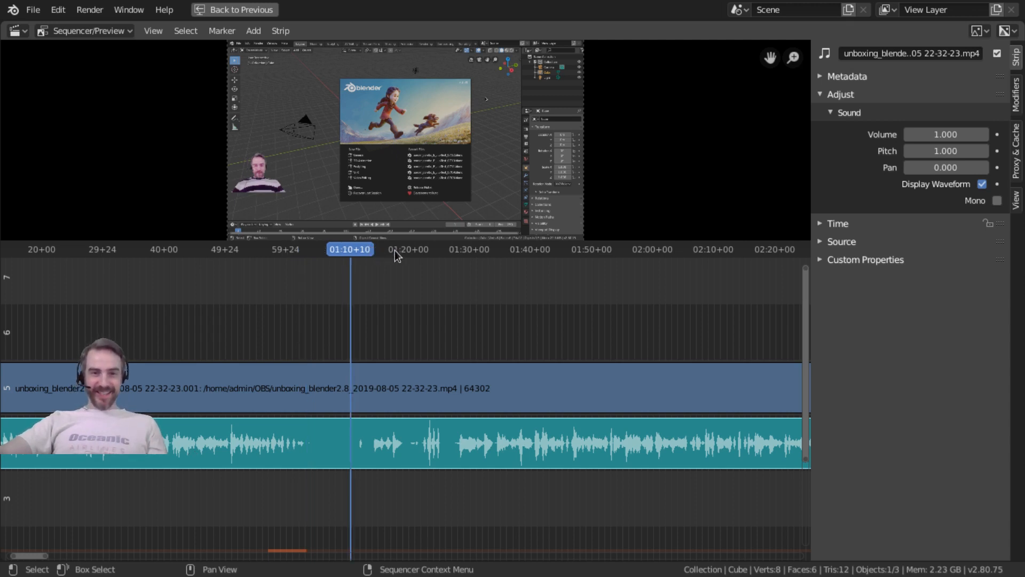
pyautogui.click(393, 250)
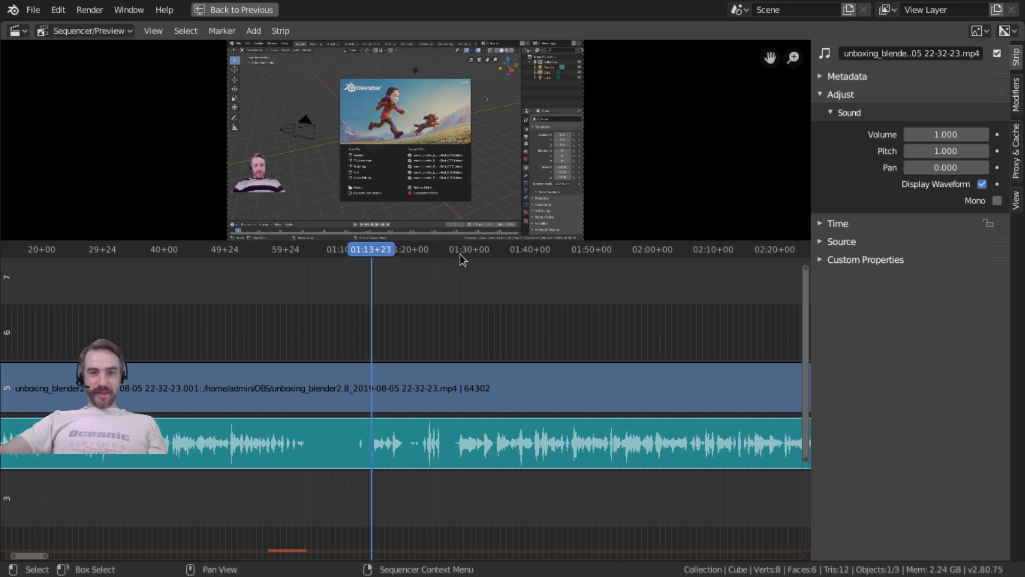
pyautogui.click(460, 250)
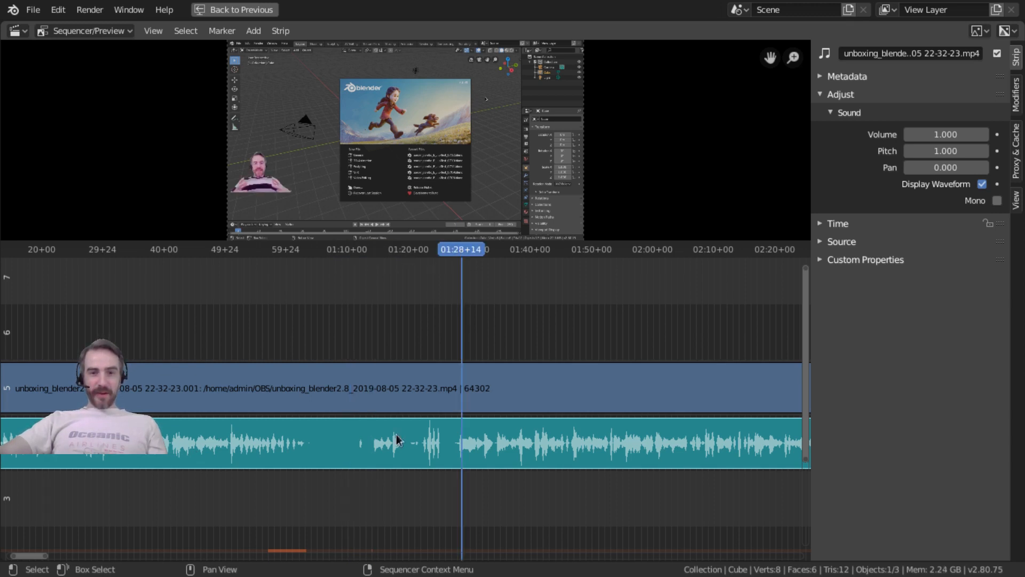
# Cut the movie and sound strips at 01:26+08 and mute the parts before the cut
pyautogui.moveTo(432, 443); pyautogui.dragTo(632, 432, button='middle')
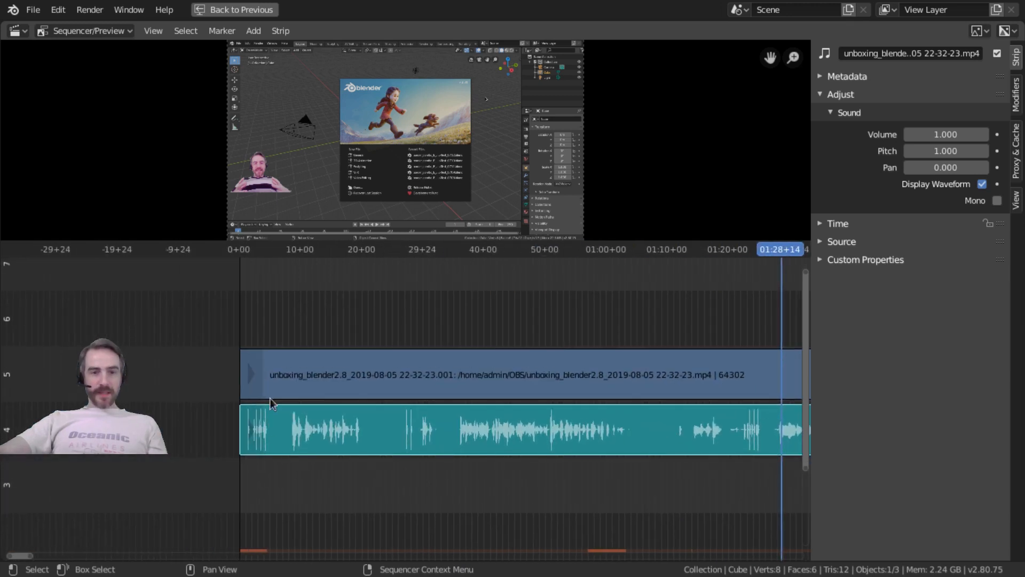
pyautogui.moveTo(698, 407); pyautogui.dragTo(245, 420, button='middle')
pyautogui.moveTo(364, 414); pyautogui.dragTo(408, 416, button='middle')
pyautogui.click(392, 389)
pyautogui.click(373, 446)
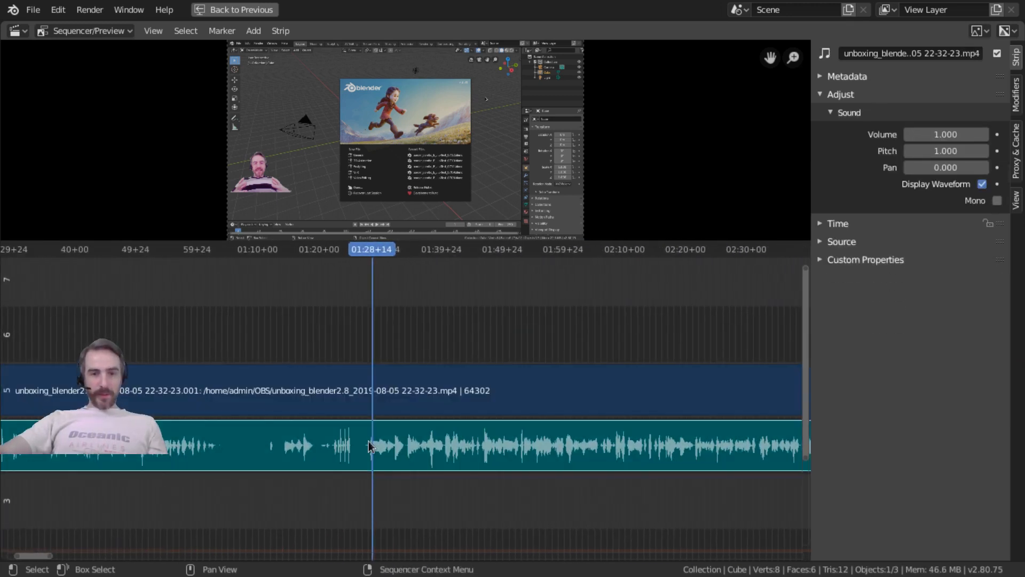
pyautogui.click(363, 250)
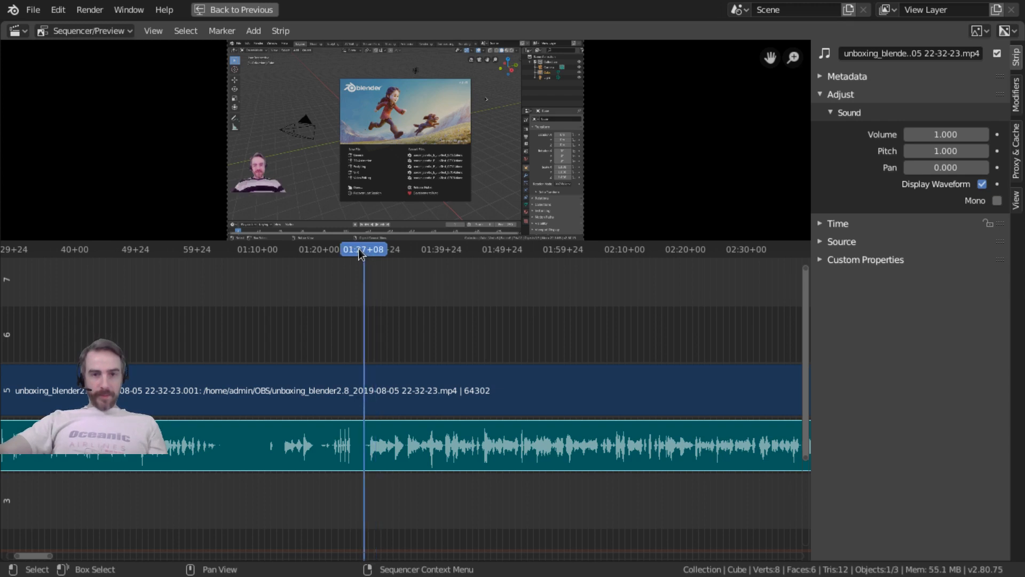
pyautogui.click(358, 249)
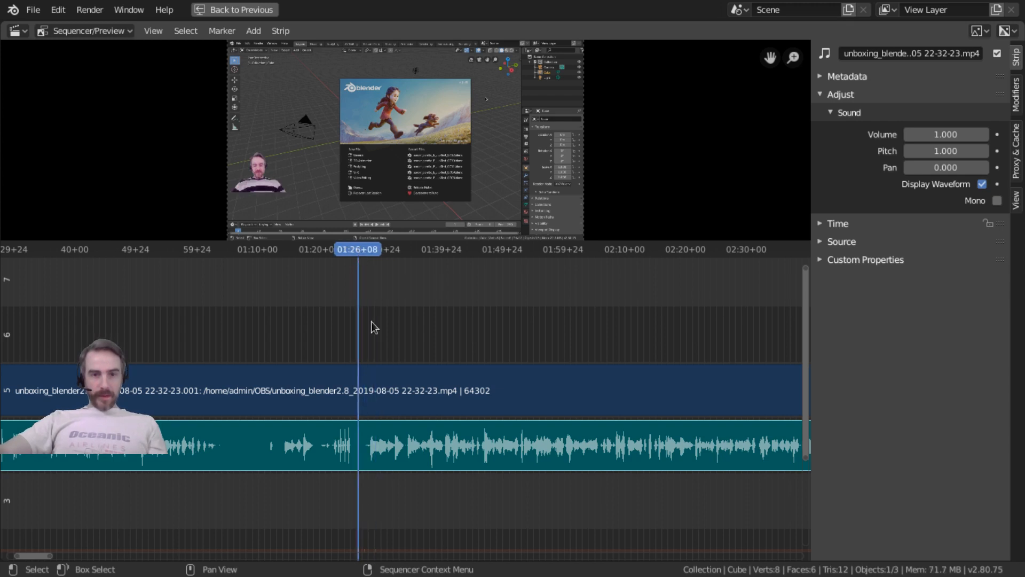
pyautogui.press('k')
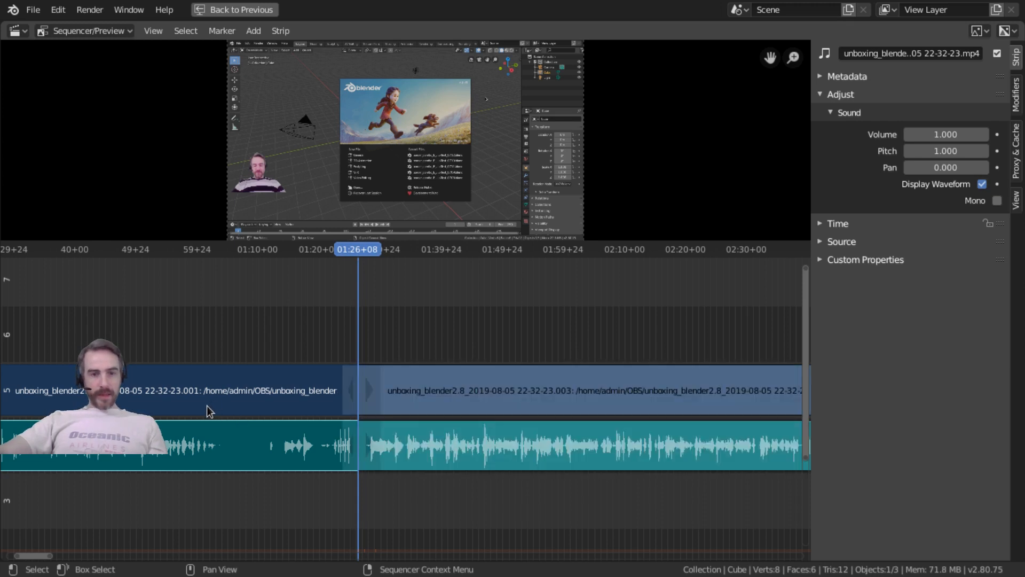
pyautogui.keyDown('ctrl'); pyautogui.hscroll(5, 331, 391); pyautogui.keyUp('ctrl')
pyautogui.keyDown('ctrl'); pyautogui.hscroll(-1, 199, 371); pyautogui.keyUp('ctrl')
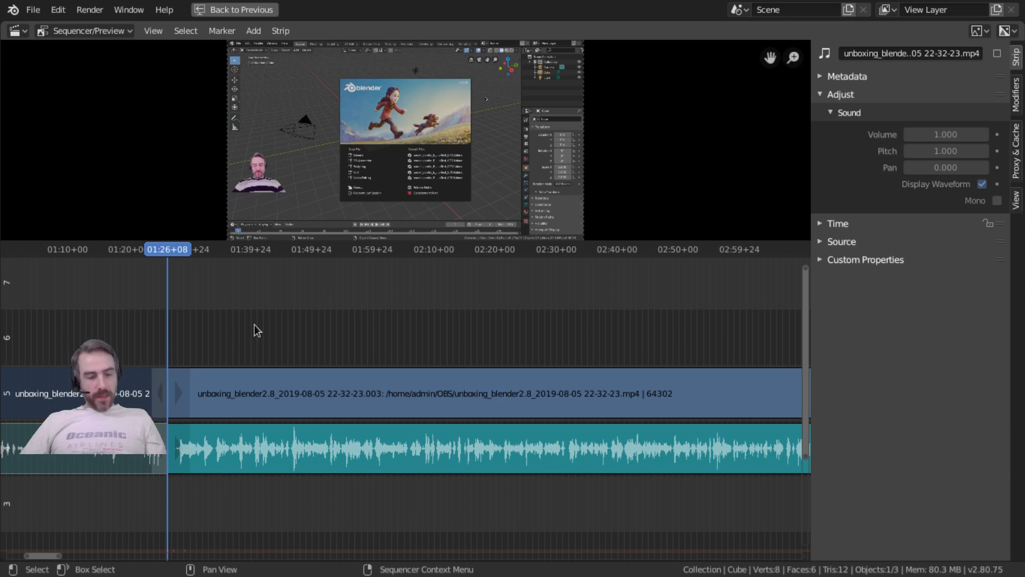
# Save the project as unboxing2.8_0201.blend in the Blender folder of Unboxing_Blender2.8
pyautogui.hotkey('ctrl', 's')
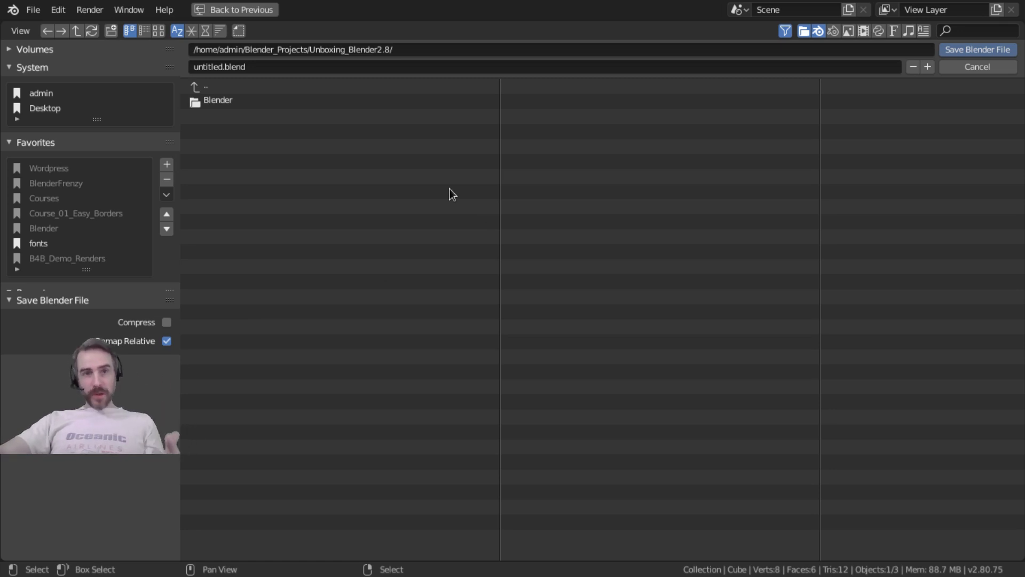
pyautogui.click(221, 104)
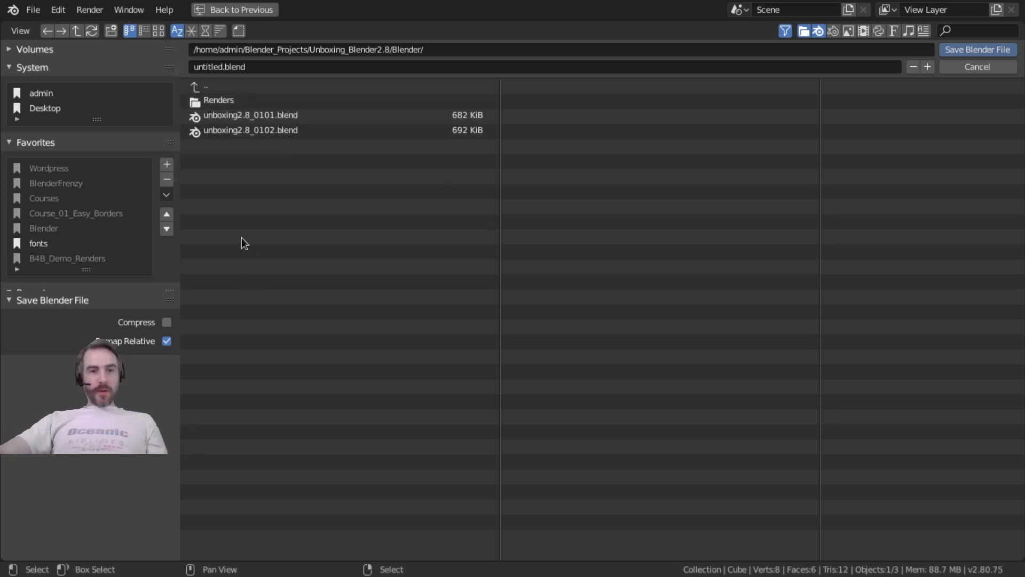
pyautogui.click(266, 66)
pyautogui.write('unboxing2.8')
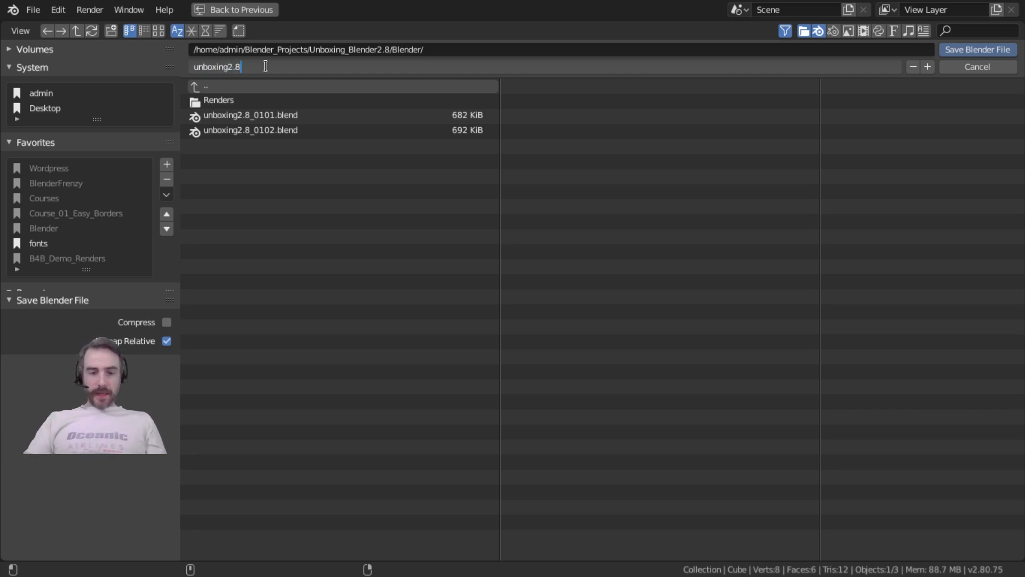
pyautogui.write('_0')
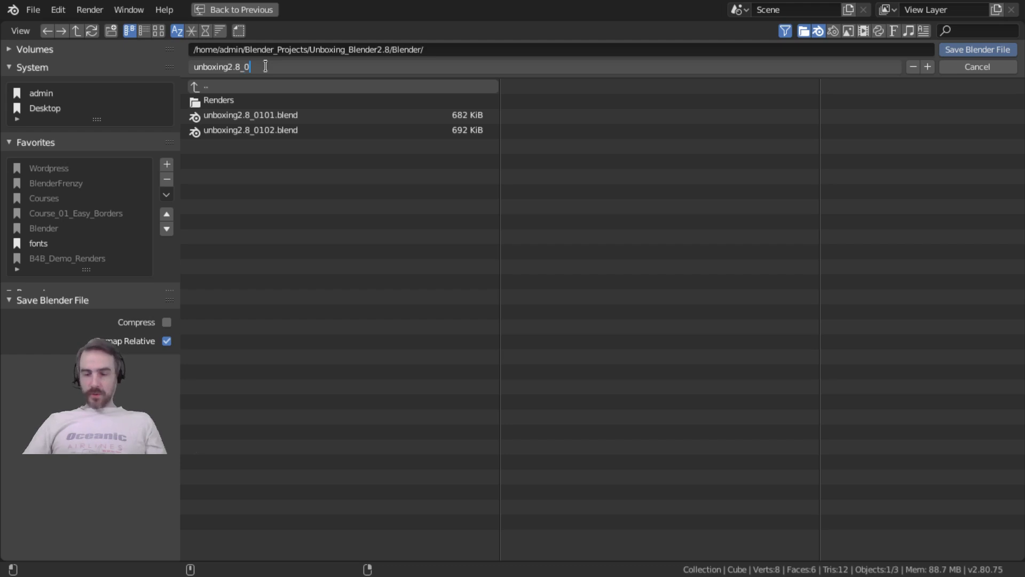
pyautogui.write('201')
pyautogui.press('Return')
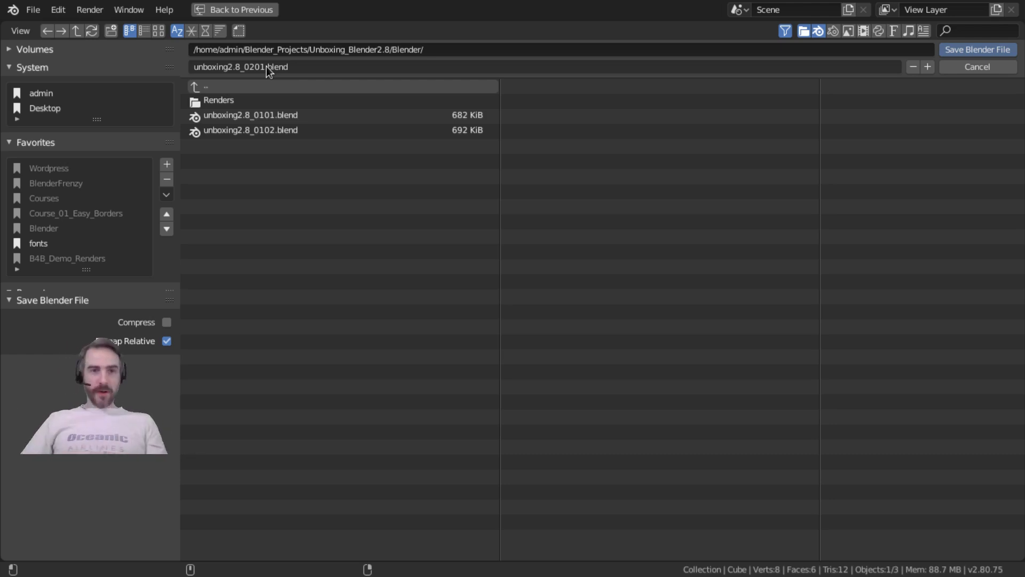
pyautogui.press('Return')
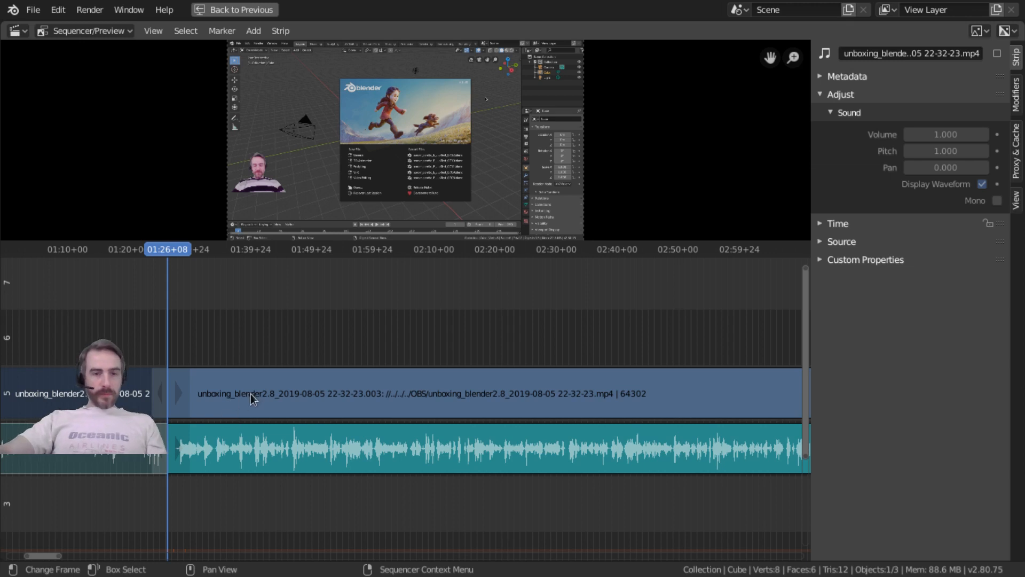
# Save the project again under its current file name
pyautogui.moveTo(252, 387); pyautogui.dragTo(202, 357, button='middle')
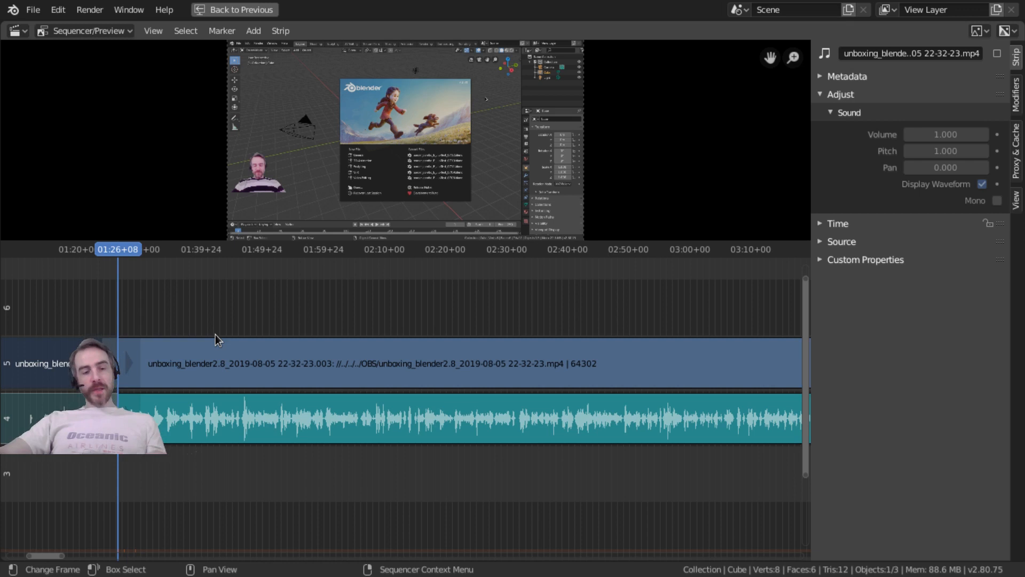
pyautogui.hotkey('ctrl', 's')
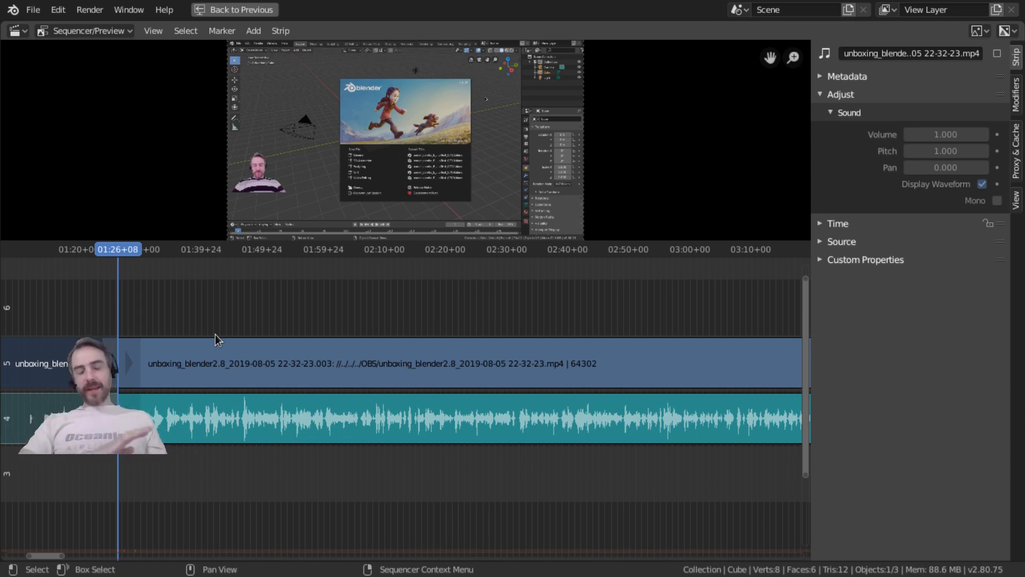
pyautogui.hotkey('ctrl', 's')
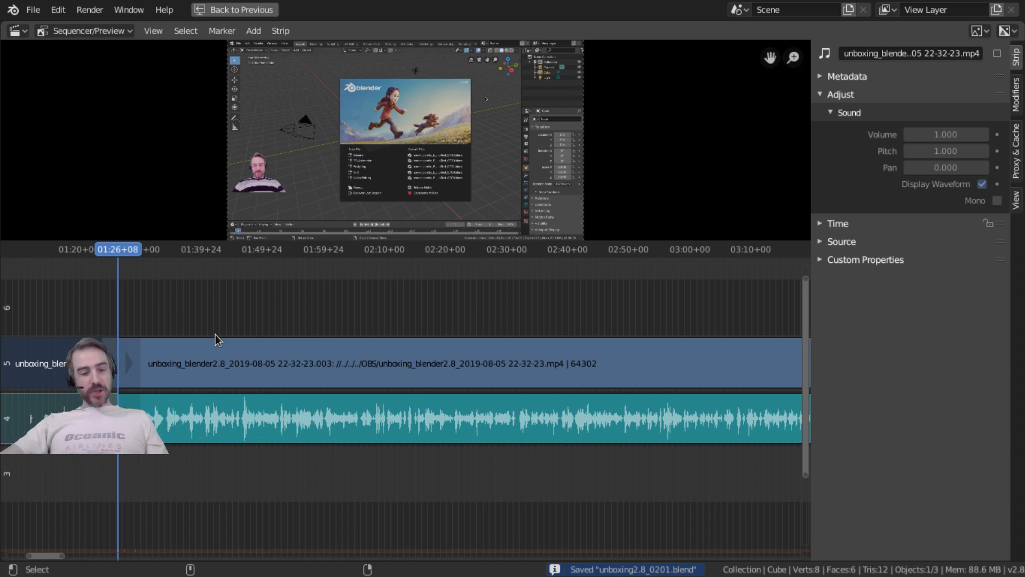
# Start saving under a new name and try raising the version number to 0206 and lowering it to 0201
pyautogui.hotkey('ctrl', 'shift', 's')
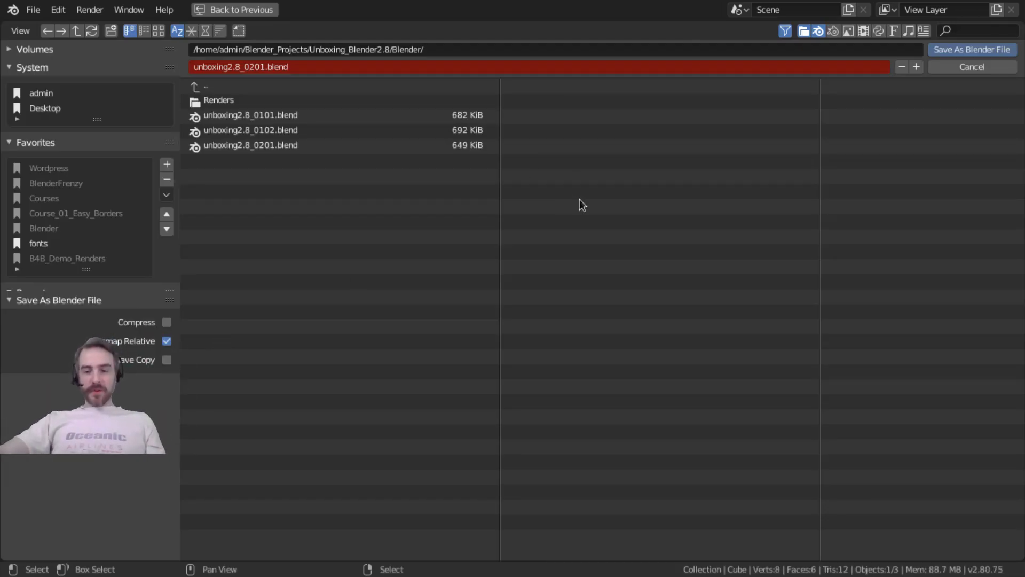
pyautogui.press('KP_Add')
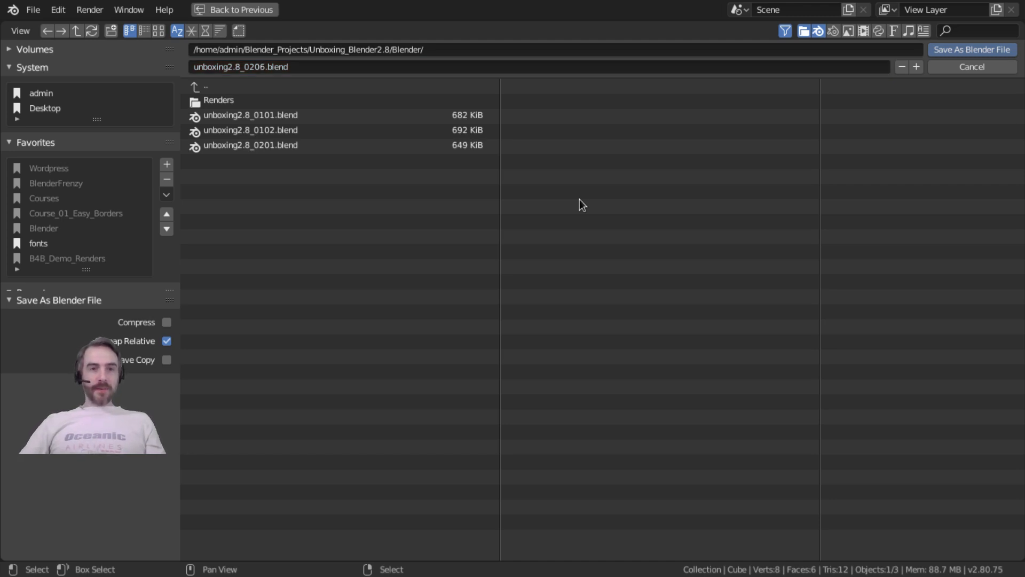
pyautogui.press('KP_Subtract')
pyautogui.press('KP_Subtract')
pyautogui.press('KP_Subtract')
pyautogui.press('KP_Subtract')
pyautogui.press('KP_Subtract')
pyautogui.press('KP_Add')
pyautogui.press('KP_Add')
pyautogui.press('KP_Add')
pyautogui.press('KP_Add')
pyautogui.press('KP_Subtract')
pyautogui.press('KP_Subtract')
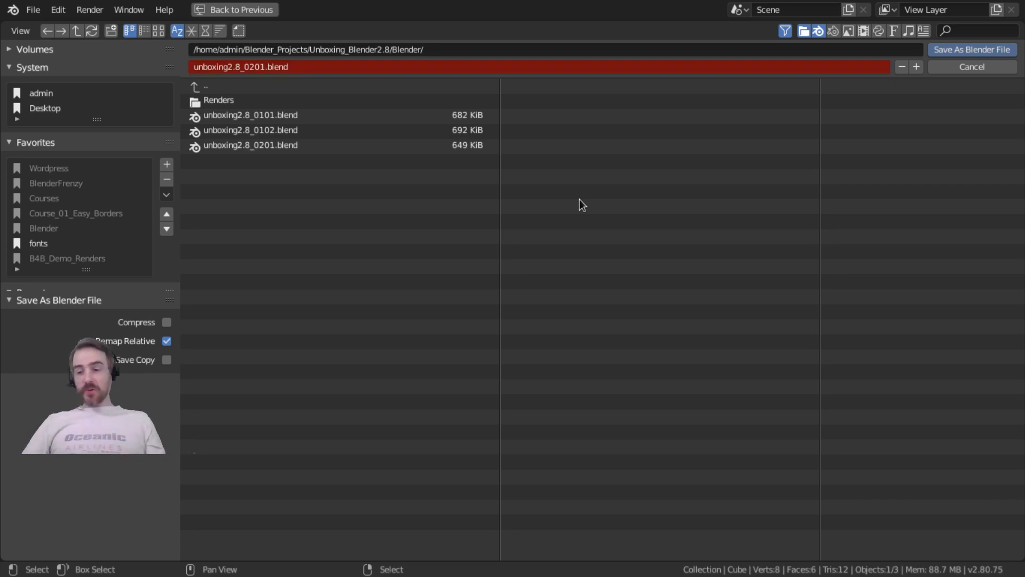
# Try raising the version number in the file name to 0701 and lowering it back to 0201
pyautogui.press('ctrl+KP_Add')
pyautogui.press('ctrl+KP_Add')
pyautogui.press('ctrl+KP_Add')
pyautogui.press('ctrl+KP_Add')
pyautogui.press('ctrl+KP_Add')
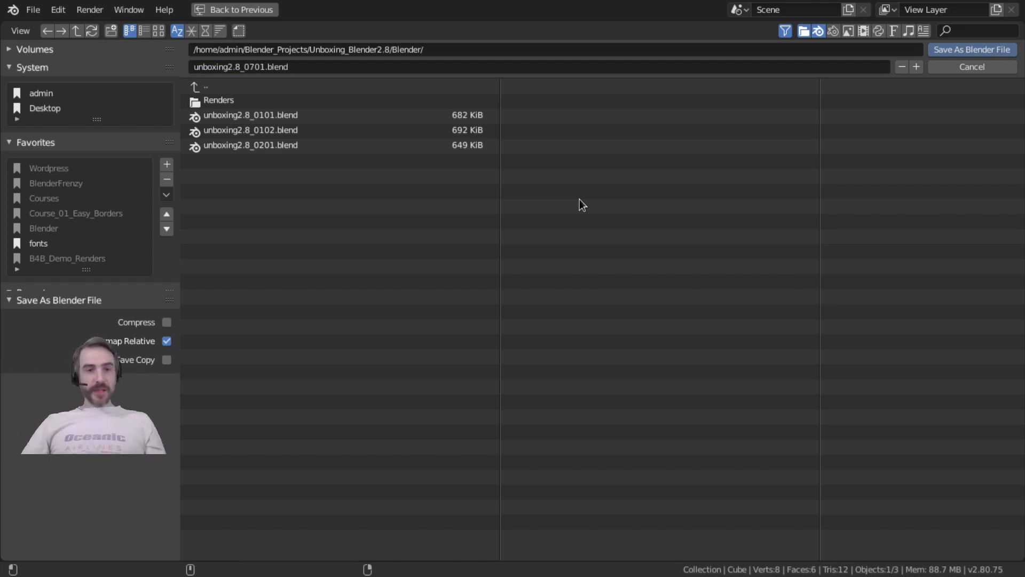
pyautogui.press('ctrl+KP_Subtract')
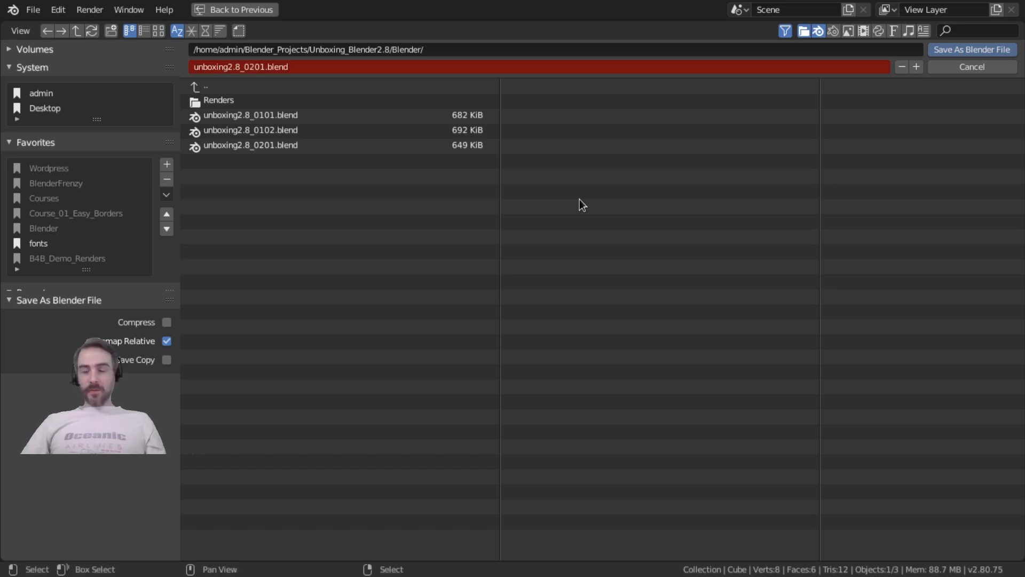
# Try changing both digit pairs of the file name's version number, raising it to 0566 and lowering it to 0236
pyautogui.press('ctrl+KP_Add')
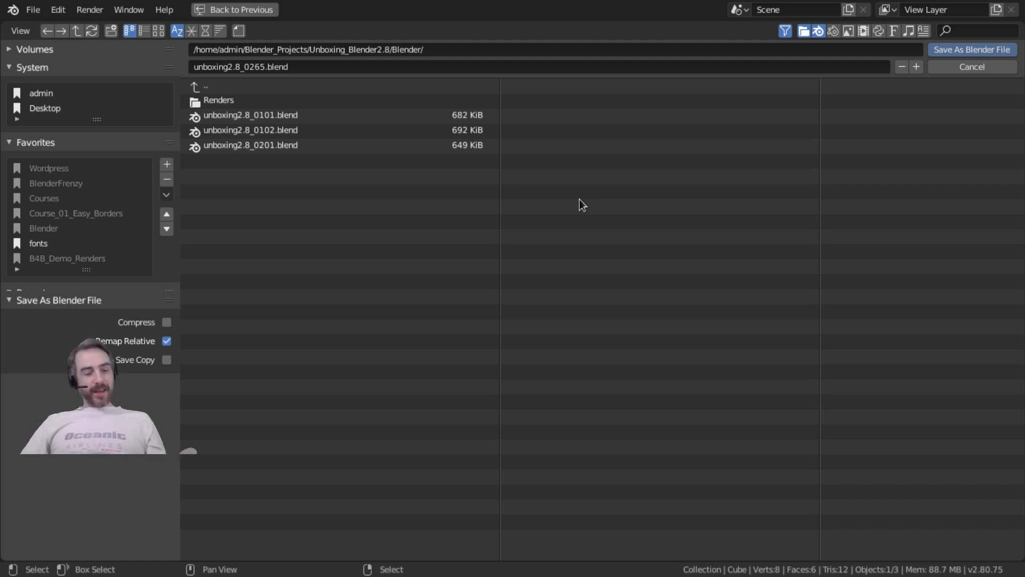
pyautogui.press('ctrl+KP_Add')
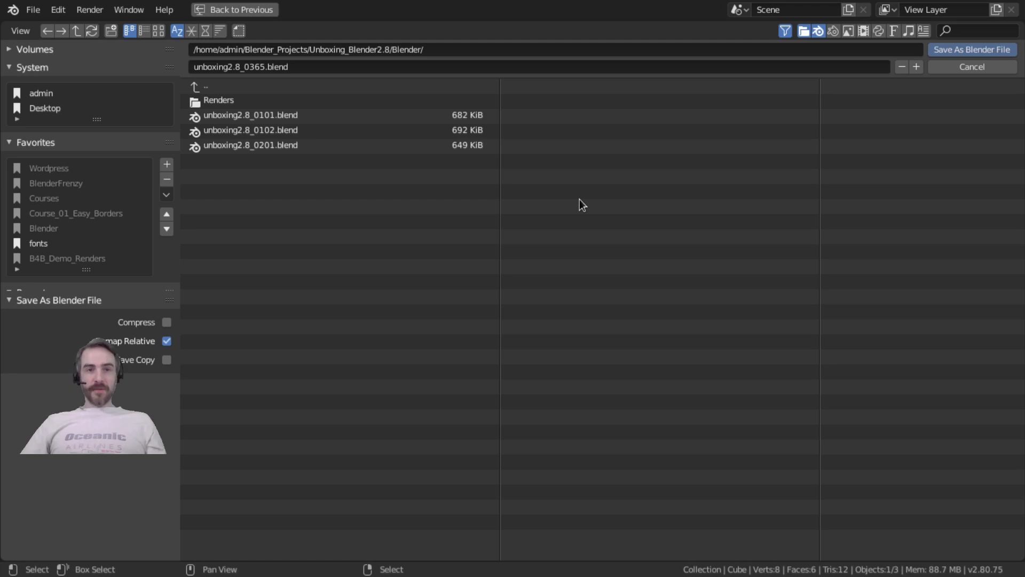
pyautogui.press('ctrl+KP_Add')
pyautogui.press('ctrl+KP_Add')
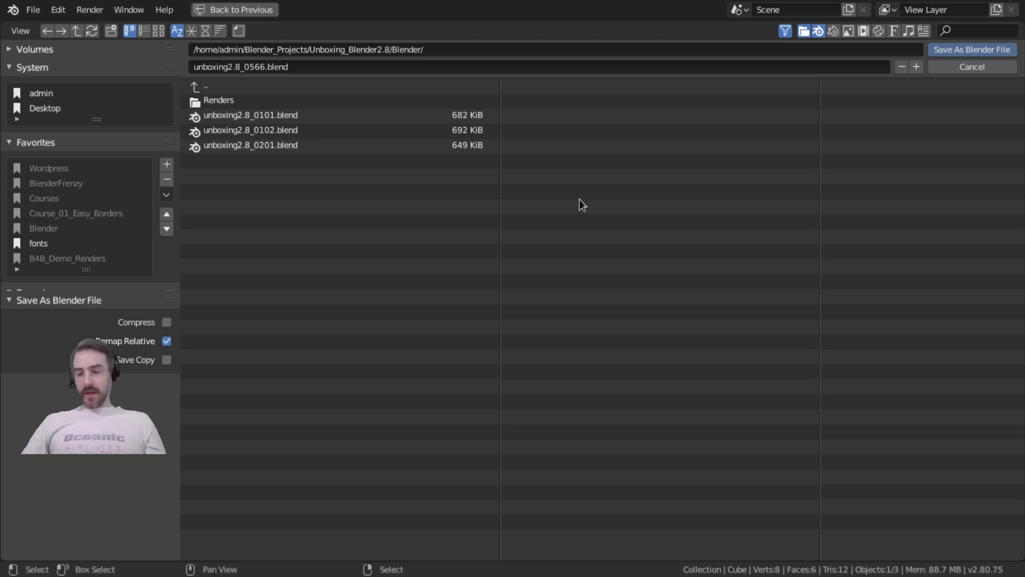
pyautogui.press('ctrl+KP_Subtract')
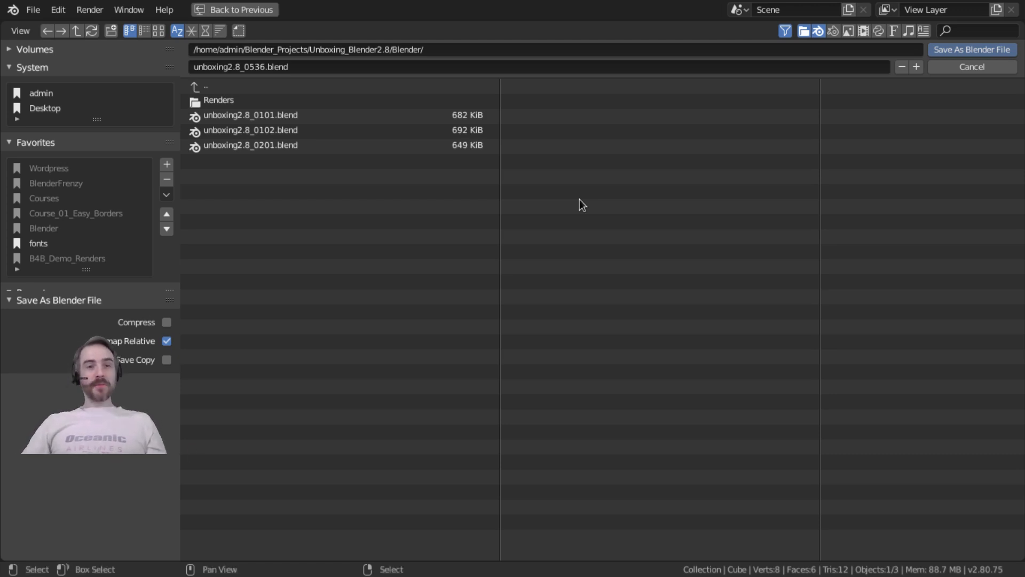
pyautogui.press('ctrl+KP_Subtract')
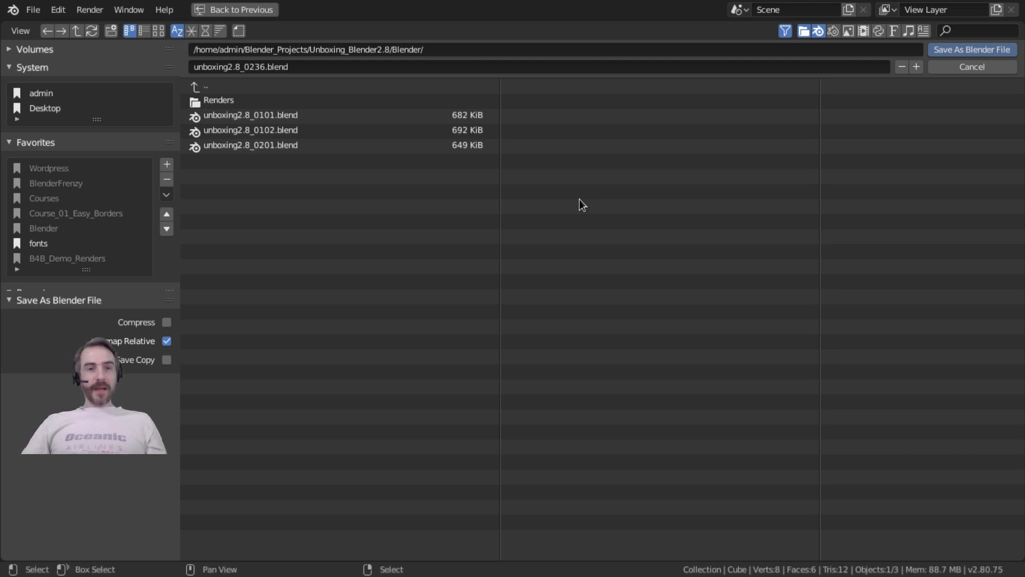
# Lower the version number to 0202 and save the project as unboxing2.8_0202.blend
pyautogui.press('shift+KP_Subtract')
pyautogui.press('shift+KP_Subtract')
pyautogui.press('KP_Subtract')
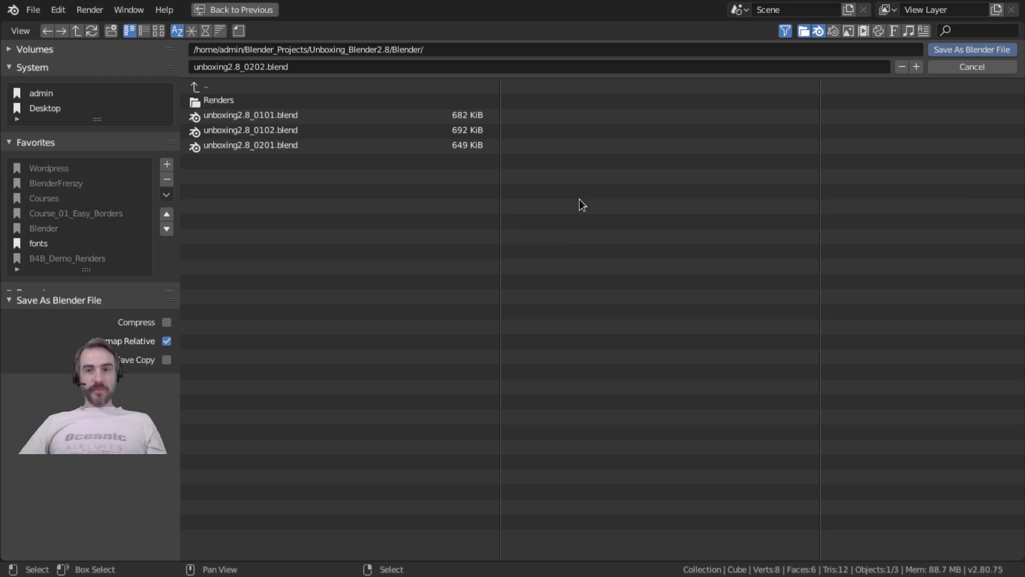
pyautogui.press('Return')
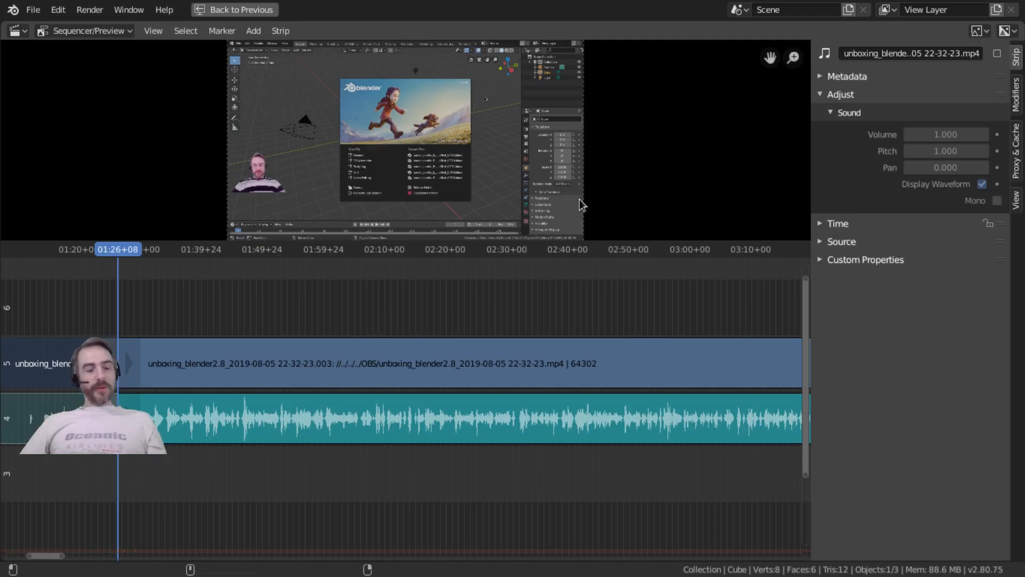
# Start saving under a new name and try enlarging and shrinking the Save As Blender File options
pyautogui.hotkey('ctrl', 'shift', 's')
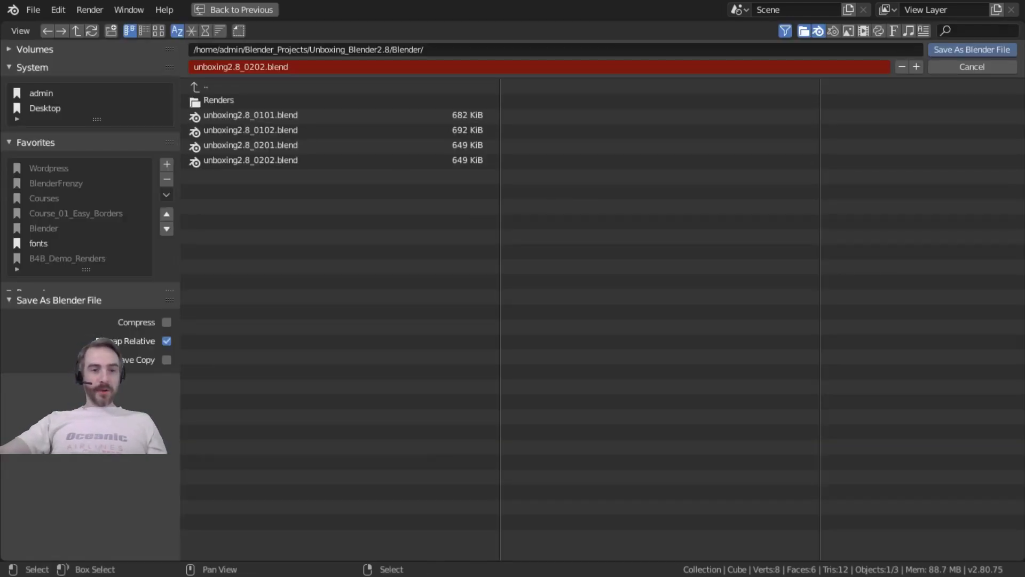
pyautogui.press('KP_Add')
pyautogui.press('KP_Add')
pyautogui.press('KP_Add')
pyautogui.press('KP_Add')
pyautogui.press('KP_Add')
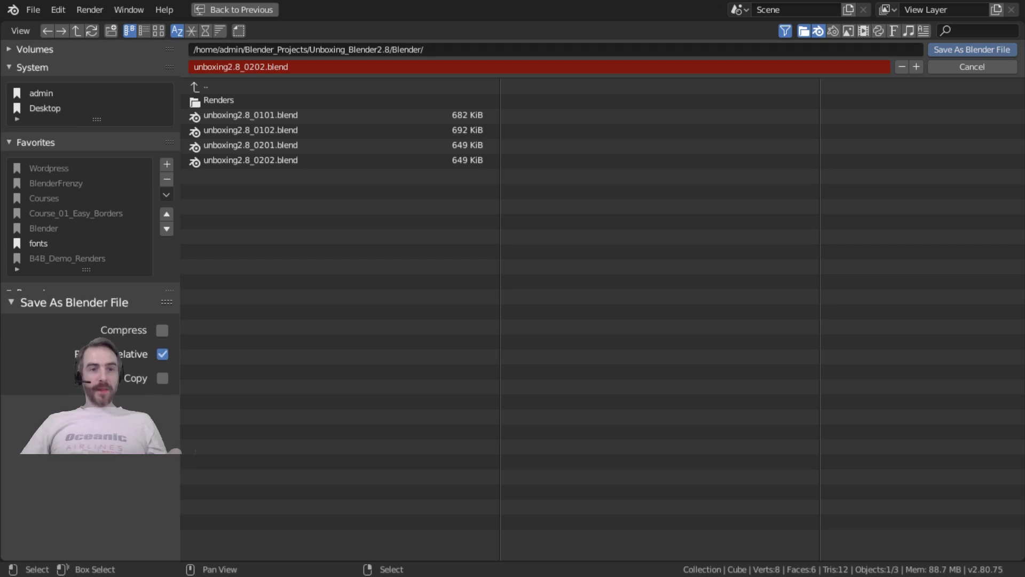
pyautogui.press('KP_Add')
pyautogui.press('KP_Add')
pyautogui.press('KP_Add')
pyautogui.press('KP_Subtract')
pyautogui.press('KP_Subtract')
pyautogui.press('KP_Subtract')
pyautogui.press('KP_Subtract')
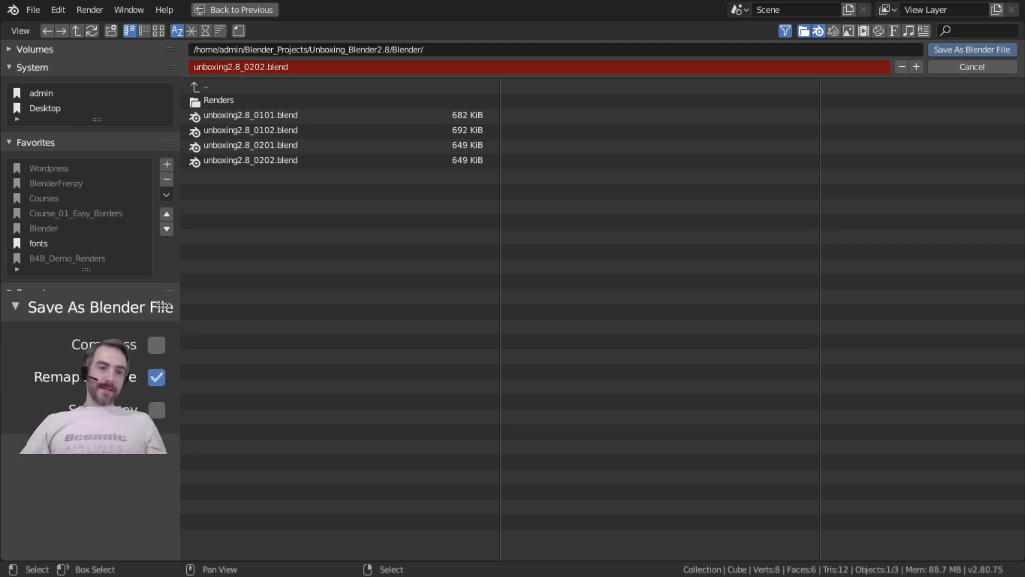
pyautogui.press('KP_Subtract')
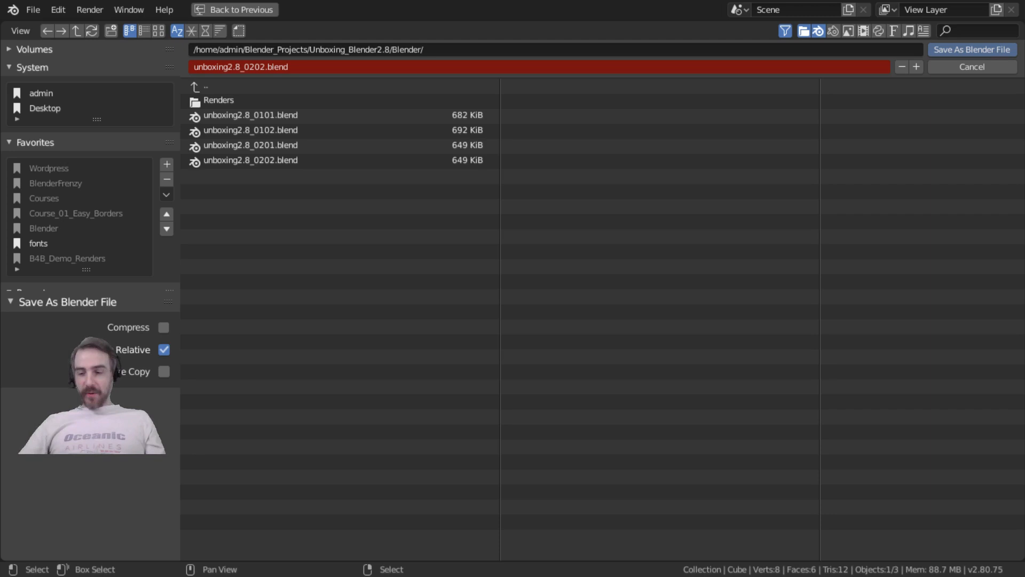
pyautogui.press('KP_Add')
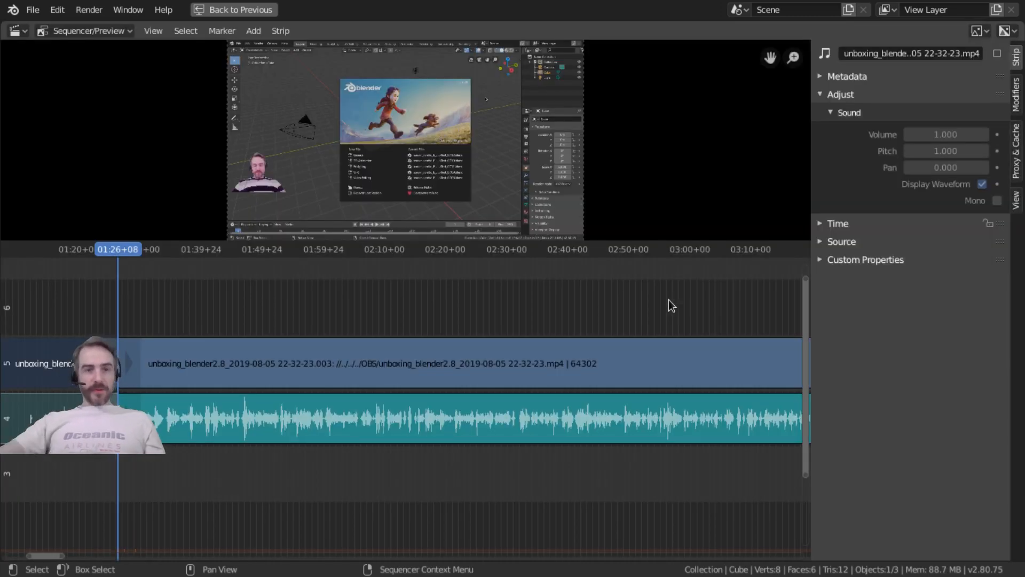
# Play the recording for a few seconds from the cut at 01:26+08
pyautogui.moveTo(252, 407); pyautogui.dragTo(273, 372, button='middle')
pyautogui.press('space')
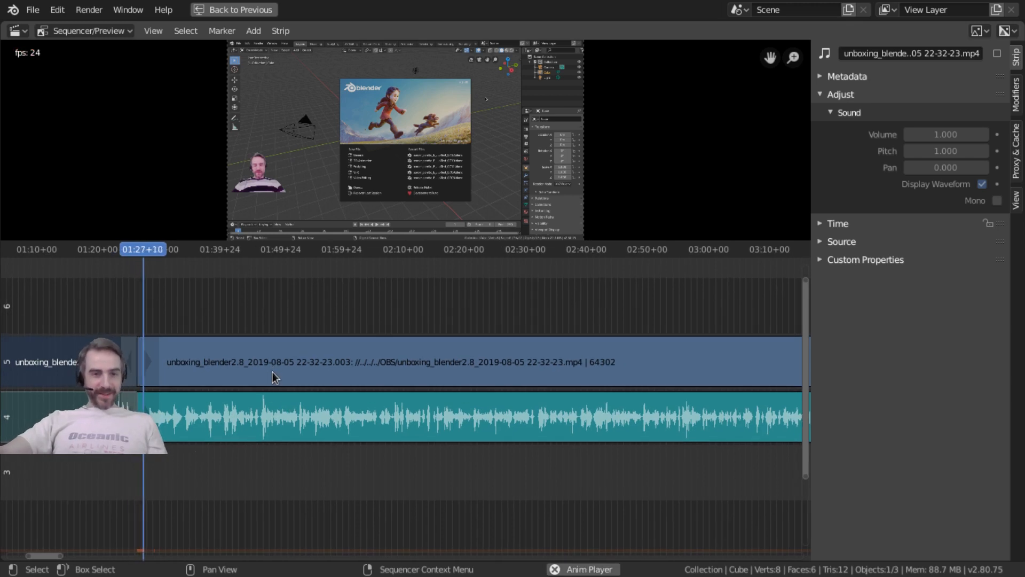
pyautogui.moveTo(273, 372); pyautogui.dragTo(216, 387, button='middle')
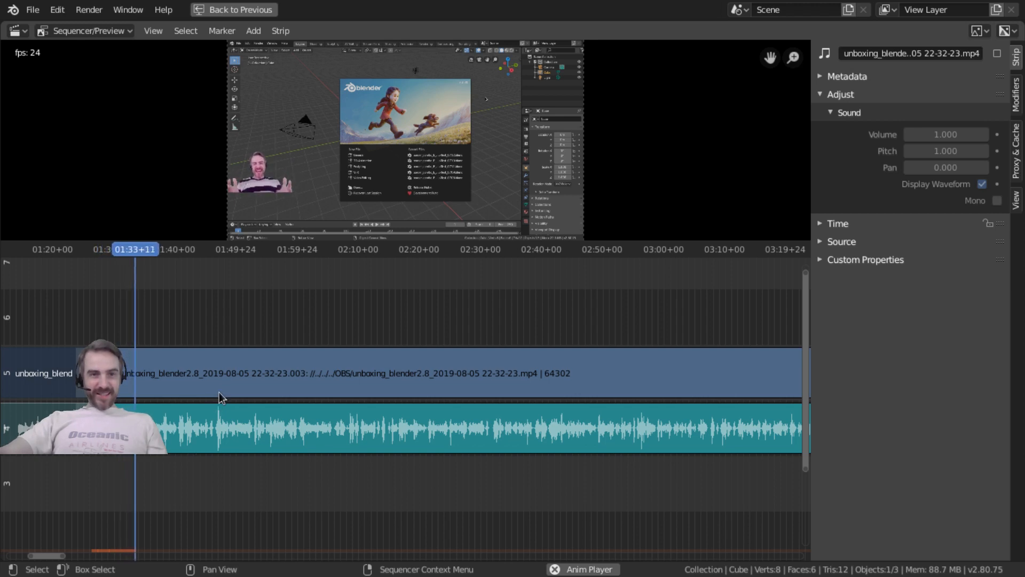
pyautogui.press('space')
pyautogui.moveTo(232, 389); pyautogui.dragTo(323, 396, button='middle')
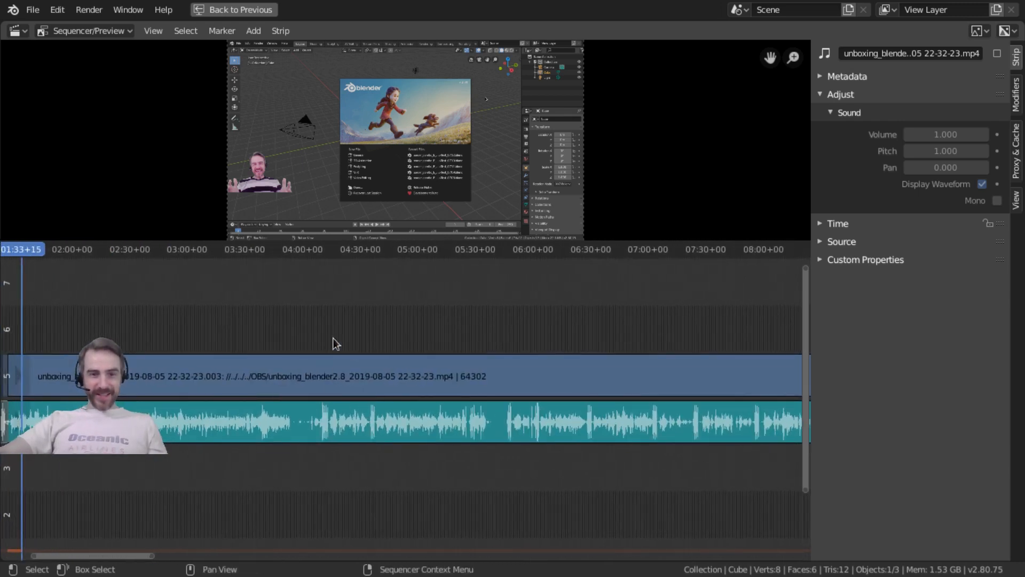
# Check the recording at 04:25+01 and 04:15+21, and play a few seconds from 05:58+14
pyautogui.click(350, 250)
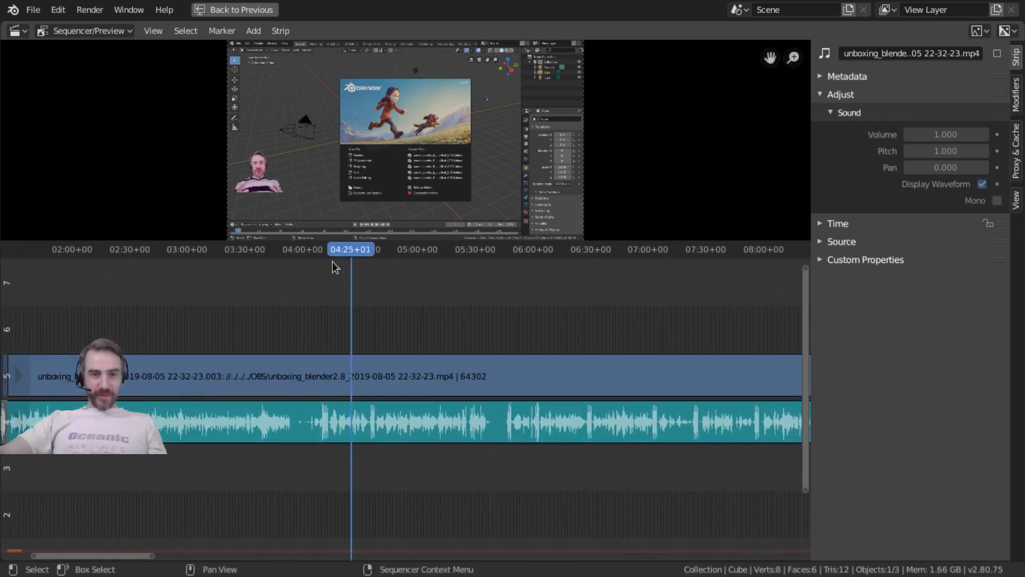
pyautogui.click(333, 255)
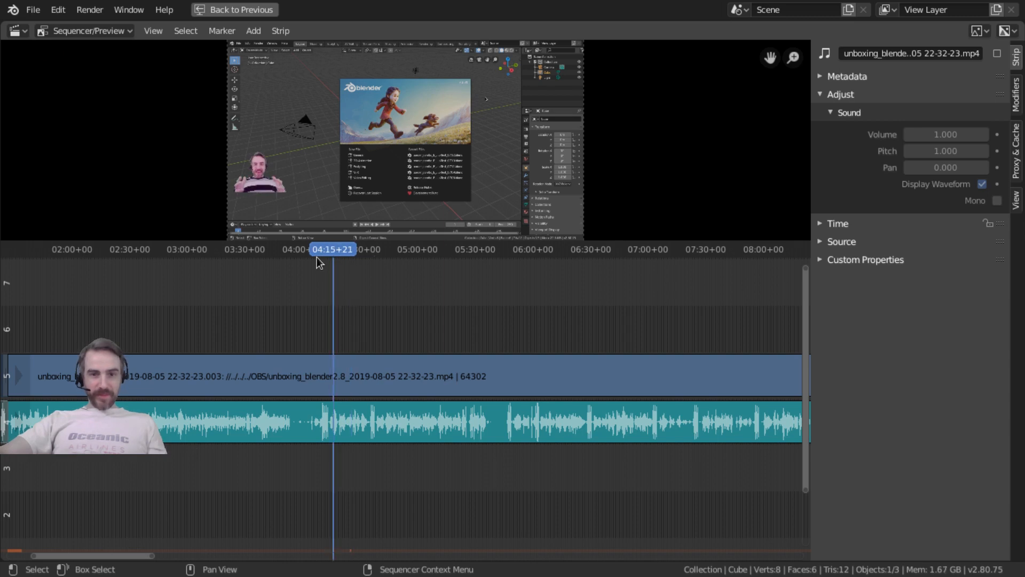
pyautogui.moveTo(495, 374); pyautogui.dragTo(211, 349, button='middle')
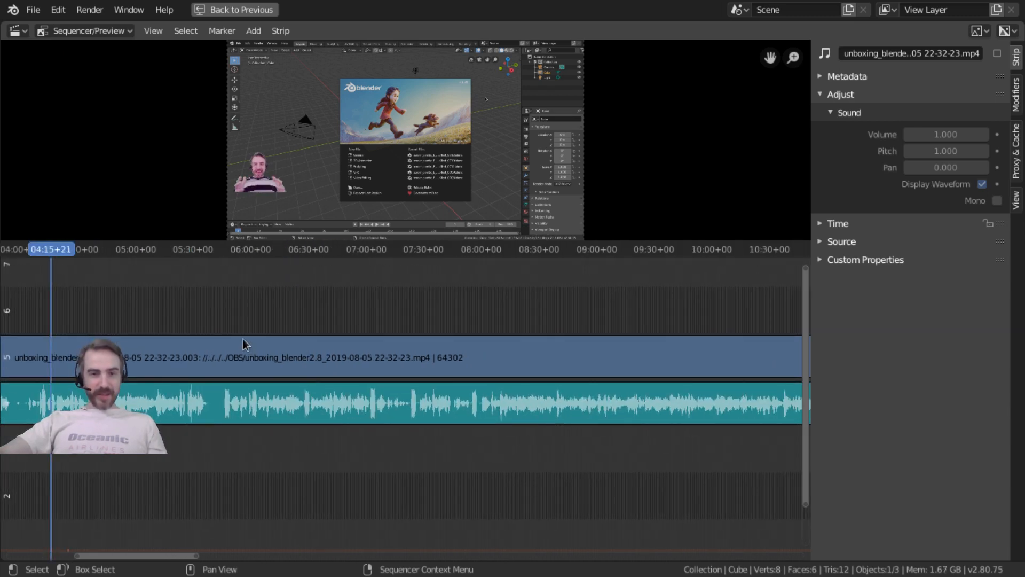
pyautogui.press('pageup')
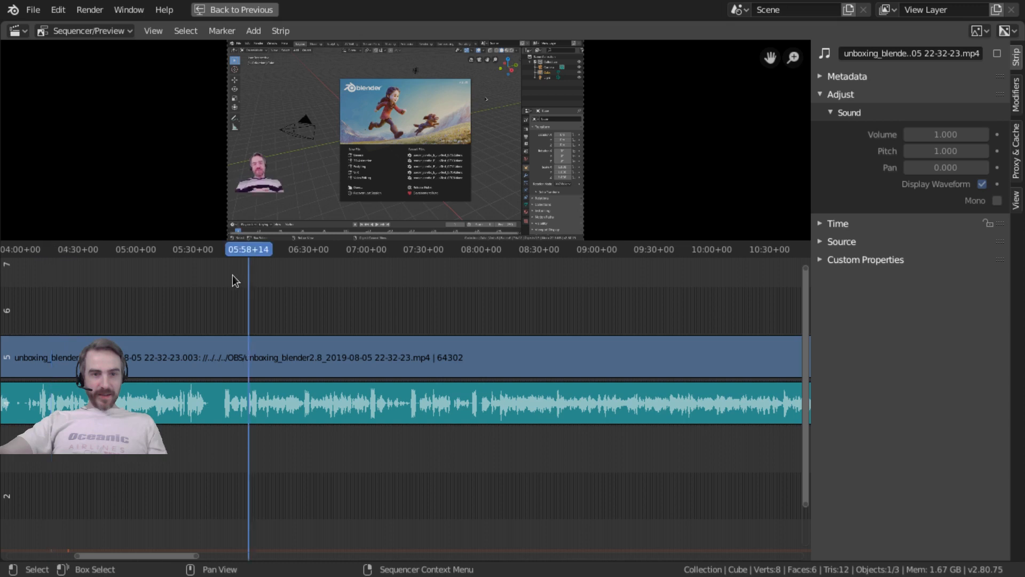
pyautogui.press('space')
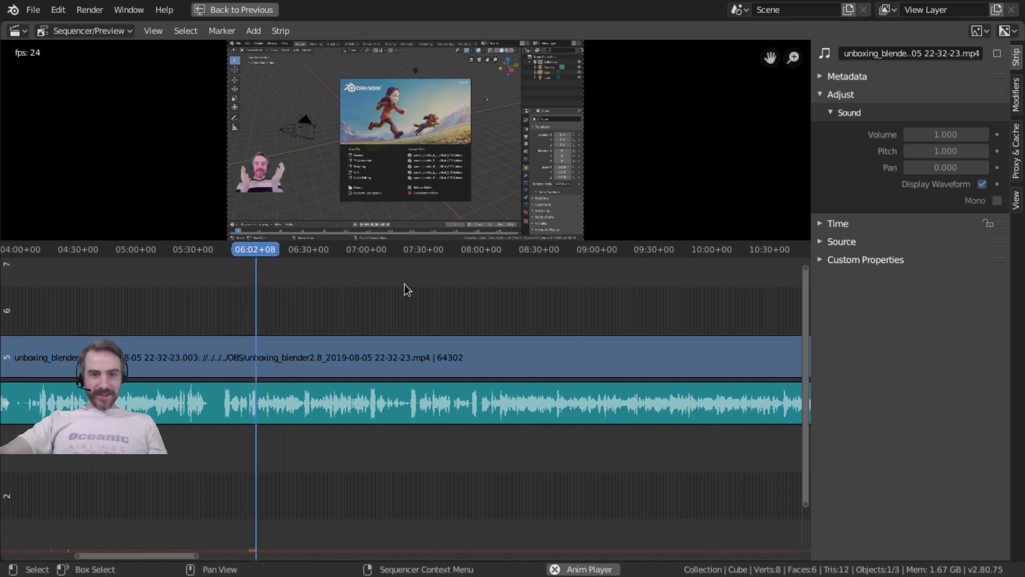
pyautogui.press('space')
# Play a few seconds from about 08:00 and check the frames between 07:54+06 and 08:00+24
pyautogui.moveTo(547, 334); pyautogui.dragTo(366, 357, button='middle')
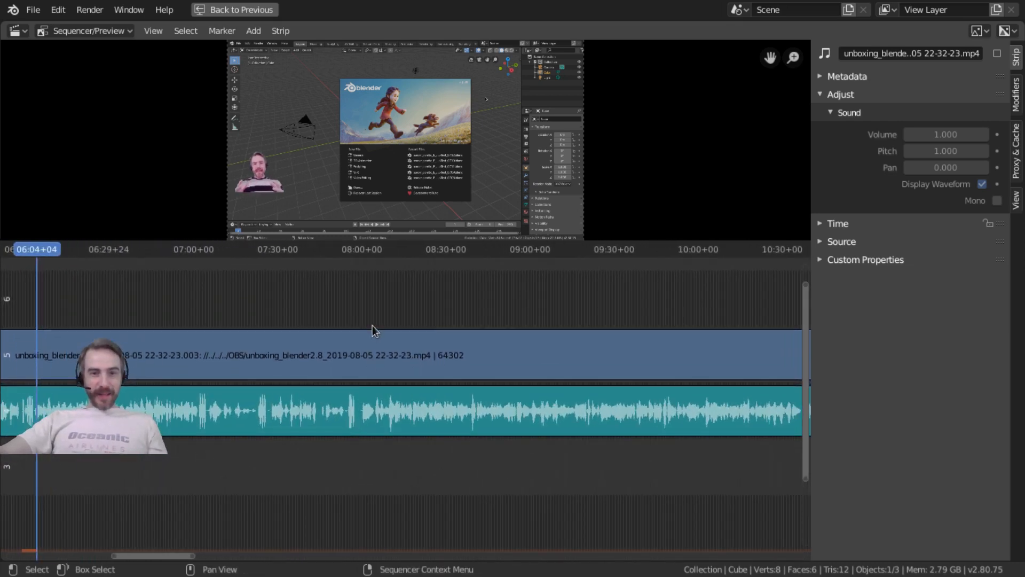
pyautogui.click(375, 251)
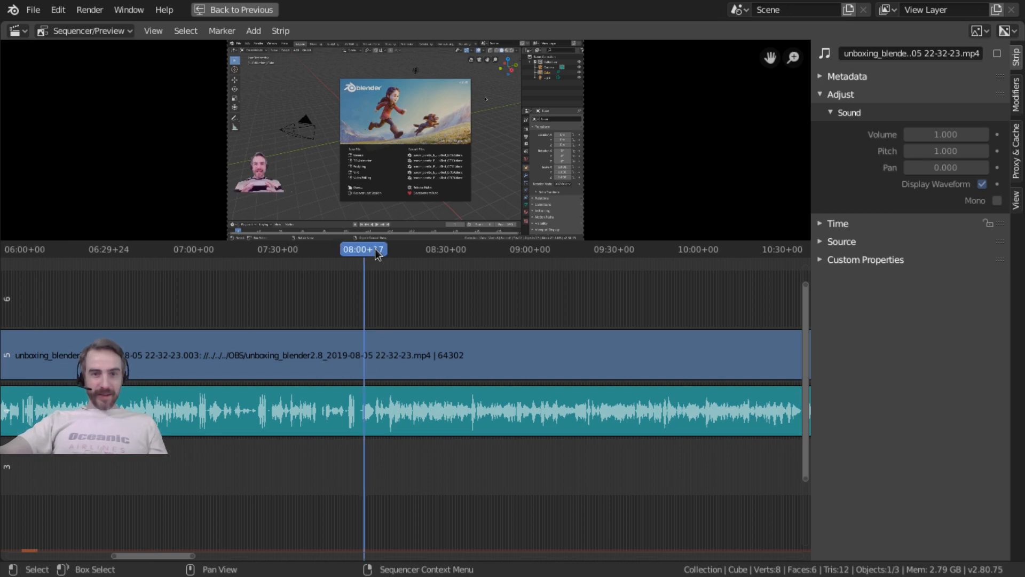
pyautogui.press('space')
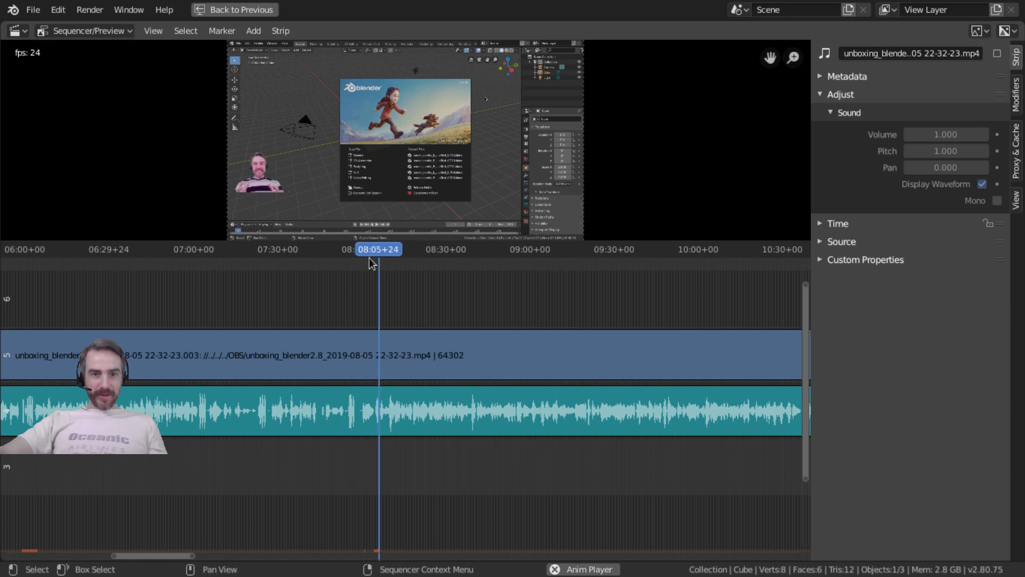
pyautogui.press('space')
pyautogui.click(355, 254)
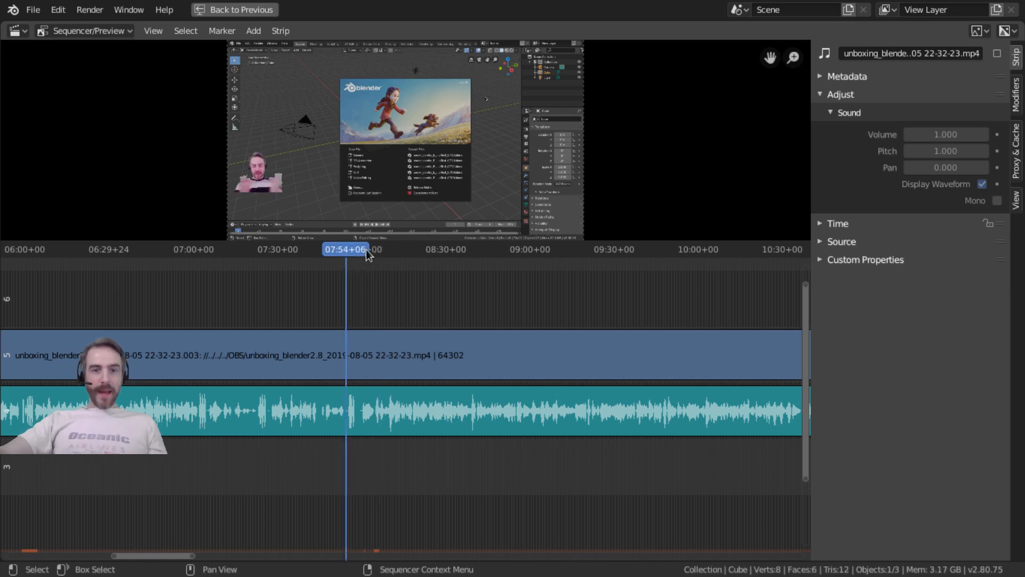
pyautogui.click(370, 249)
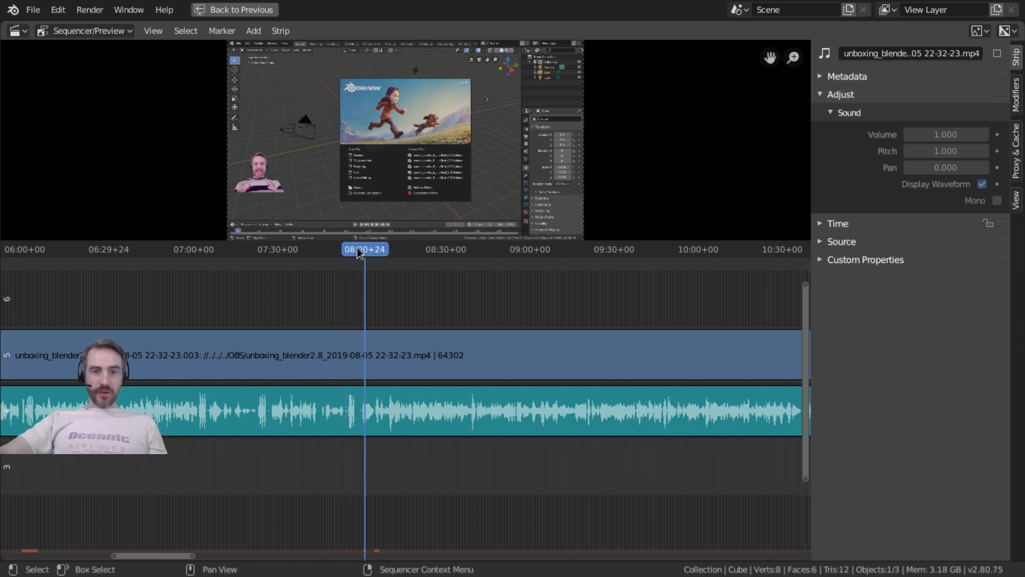
pyautogui.click(358, 249)
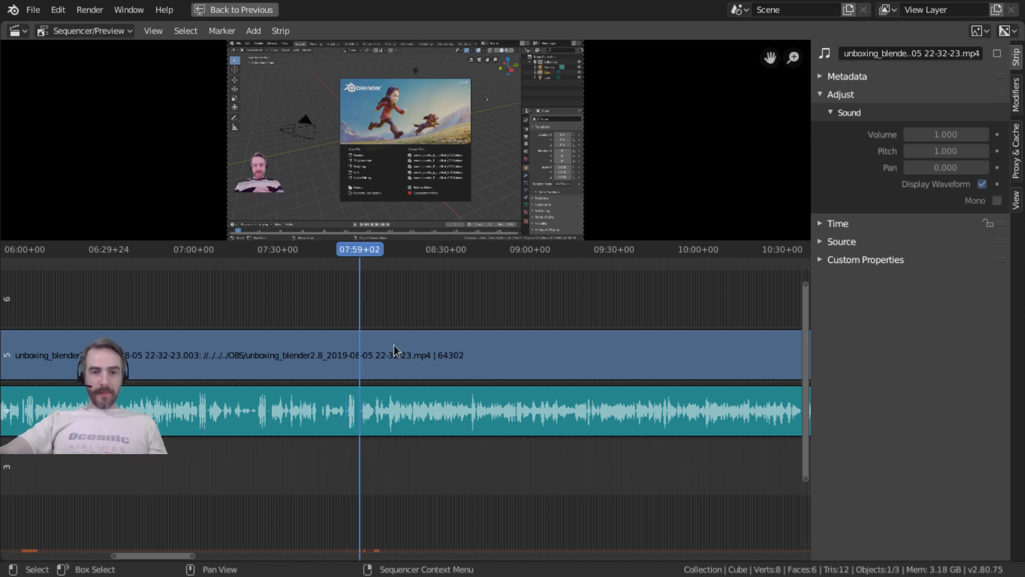
# Select the sound strip, examine its waveform up to 17:20, and play a few seconds from about 16:20
pyautogui.click(409, 421)
pyautogui.keyDown('ctrl'); pyautogui.moveTo(429, 417); pyautogui.dragTo(351, 399, button='middle'); pyautogui.keyUp('ctrl')
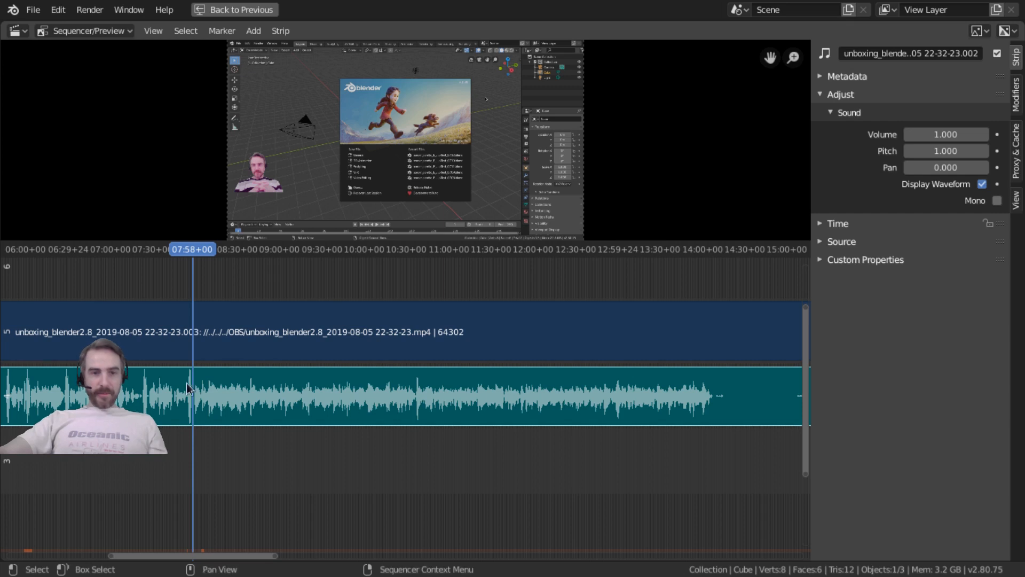
pyautogui.moveTo(247, 379)
pyautogui.keyDown('ctrl'); pyautogui.mouseDown(button='middle')
pyautogui.moveTo(265, 371)
pyautogui.moveTo(256, 368)
pyautogui.mouseUp(button='middle'); pyautogui.keyUp('ctrl')
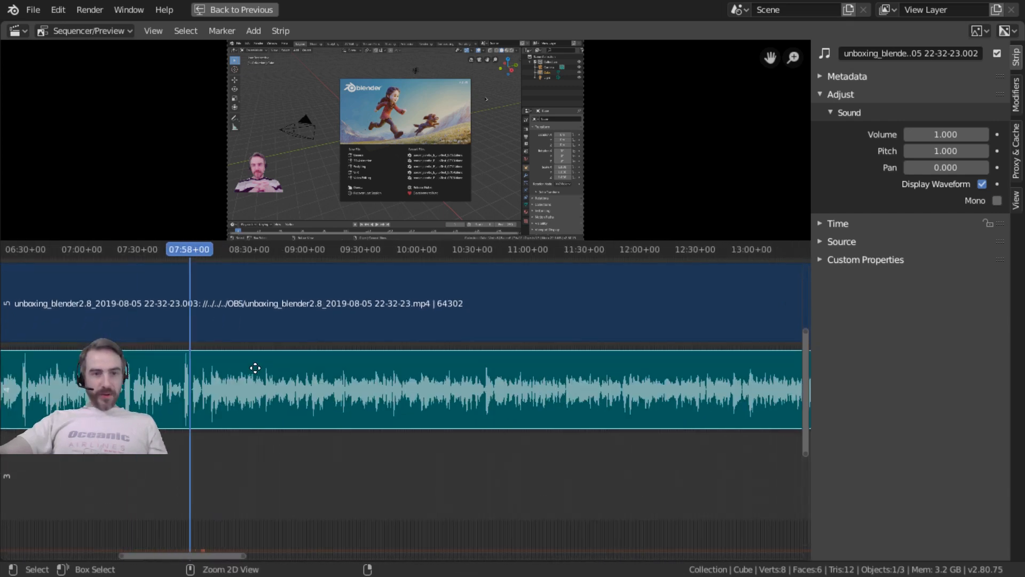
pyautogui.moveTo(540, 423); pyautogui.dragTo(426, 412, button='middle')
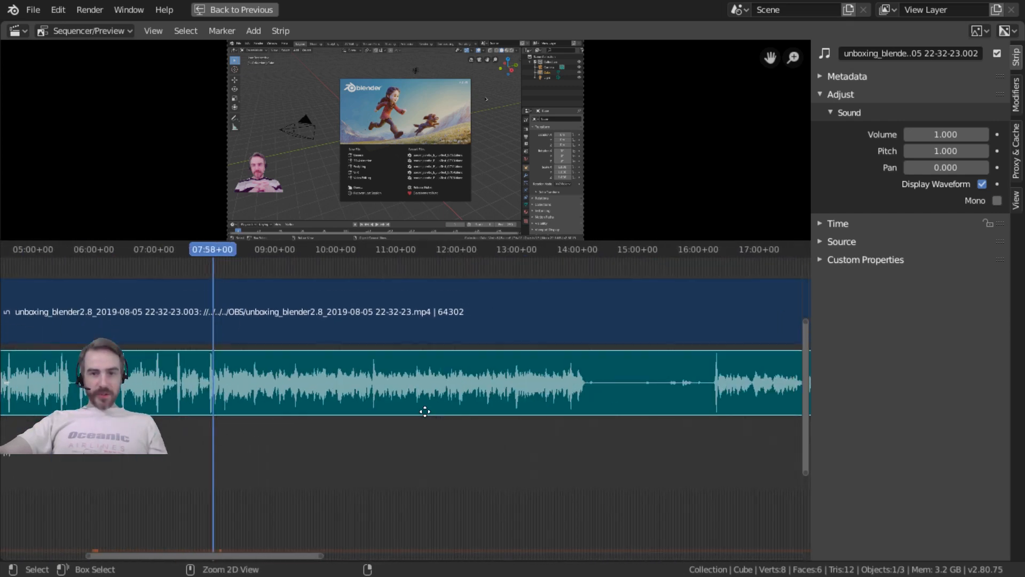
pyautogui.moveTo(609, 381); pyautogui.dragTo(332, 386, button='middle')
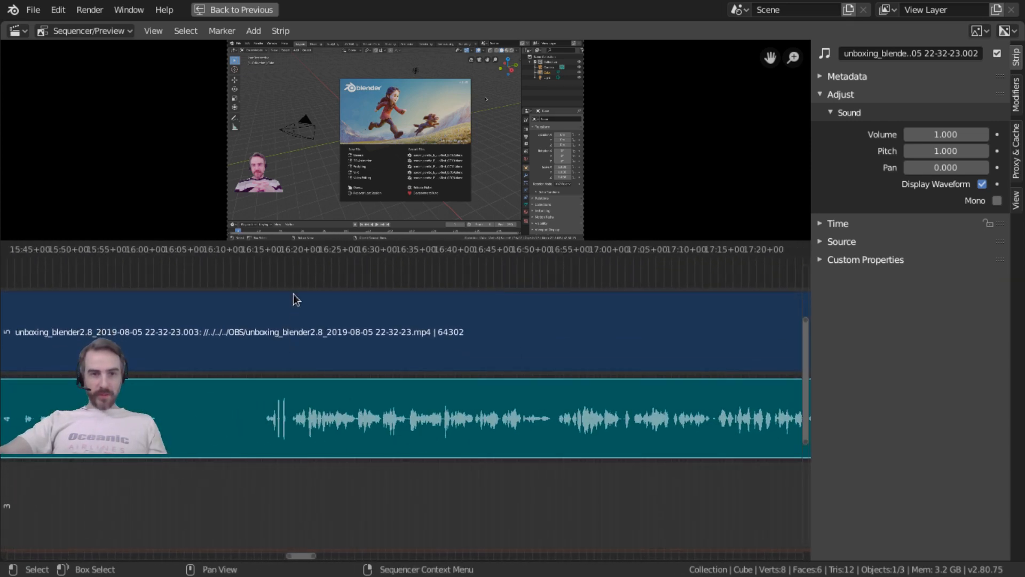
pyautogui.click(298, 252)
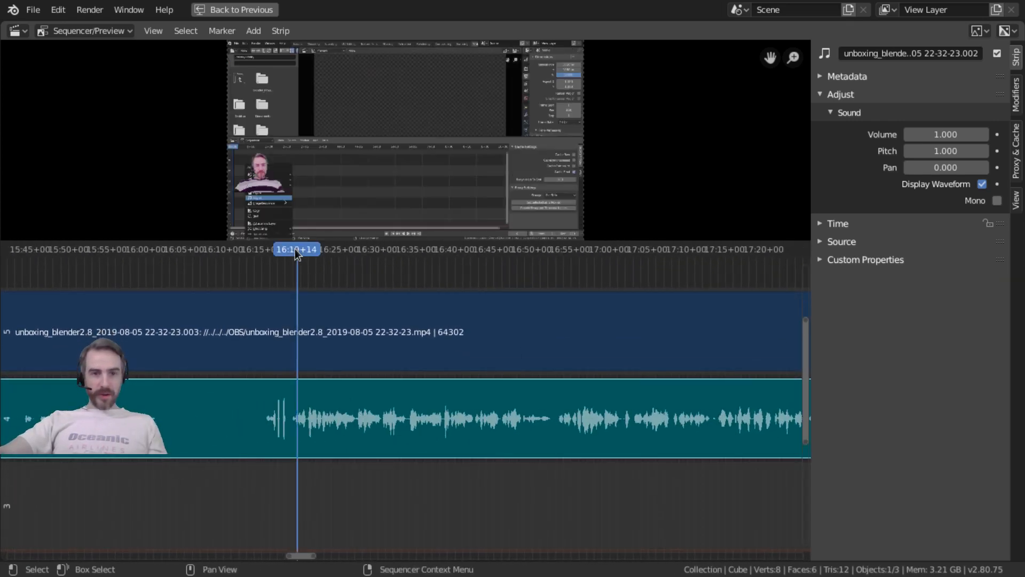
pyautogui.press('space')
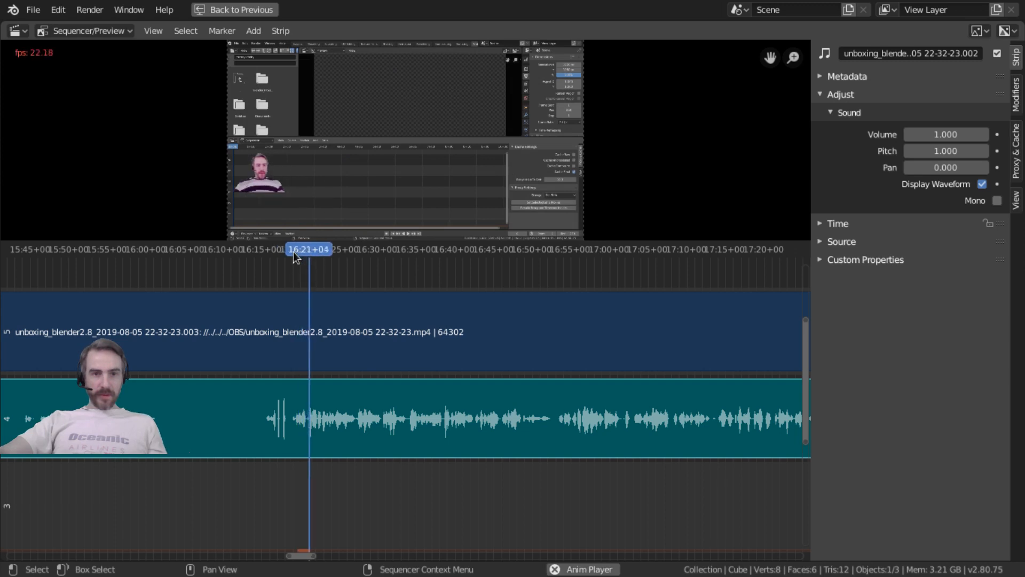
pyautogui.press('space')
# Play the recording in short bursts from about 08:00 to 08:02+05
pyautogui.keyDown('ctrl'); pyautogui.moveTo(377, 373); pyautogui.dragTo(350, 394, button='middle'); pyautogui.keyUp('ctrl')
pyautogui.moveTo(308, 387); pyautogui.dragTo(430, 427, button='middle')
pyautogui.keyDown('ctrl'); pyautogui.moveTo(325, 427); pyautogui.dragTo(446, 409, button='middle'); pyautogui.keyUp('ctrl')
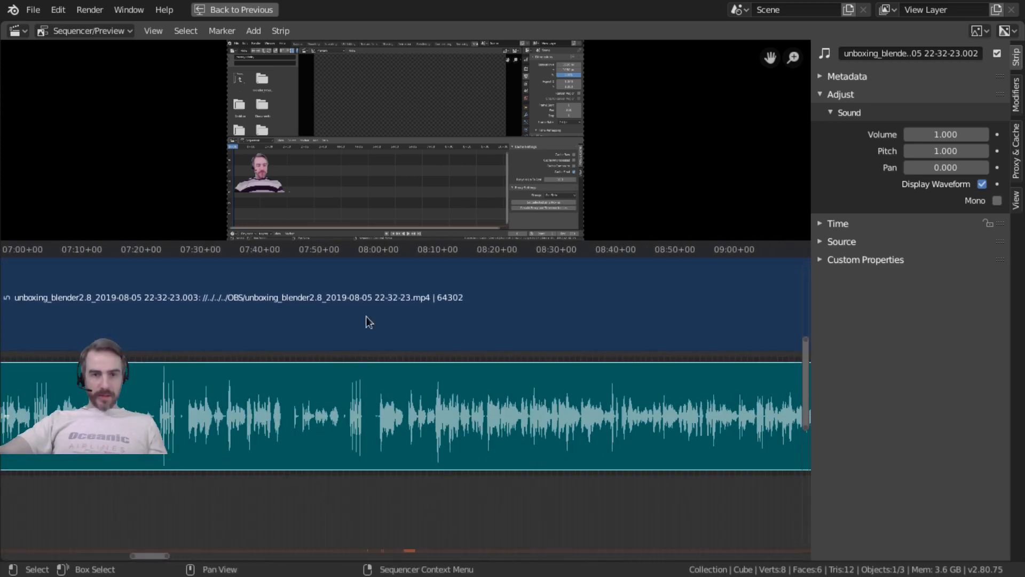
pyautogui.click(379, 249)
pyautogui.press('space')
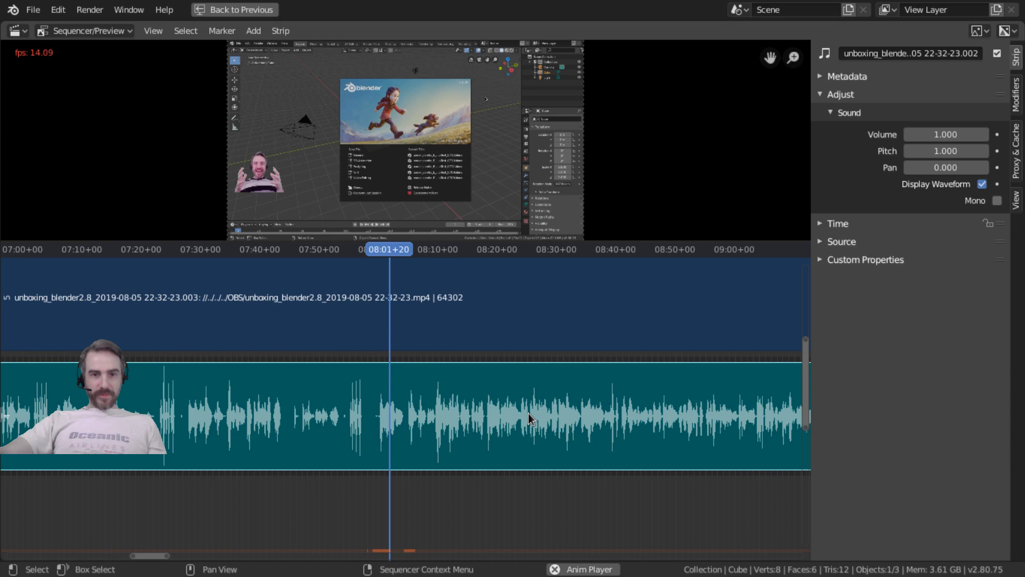
pyautogui.press('space')
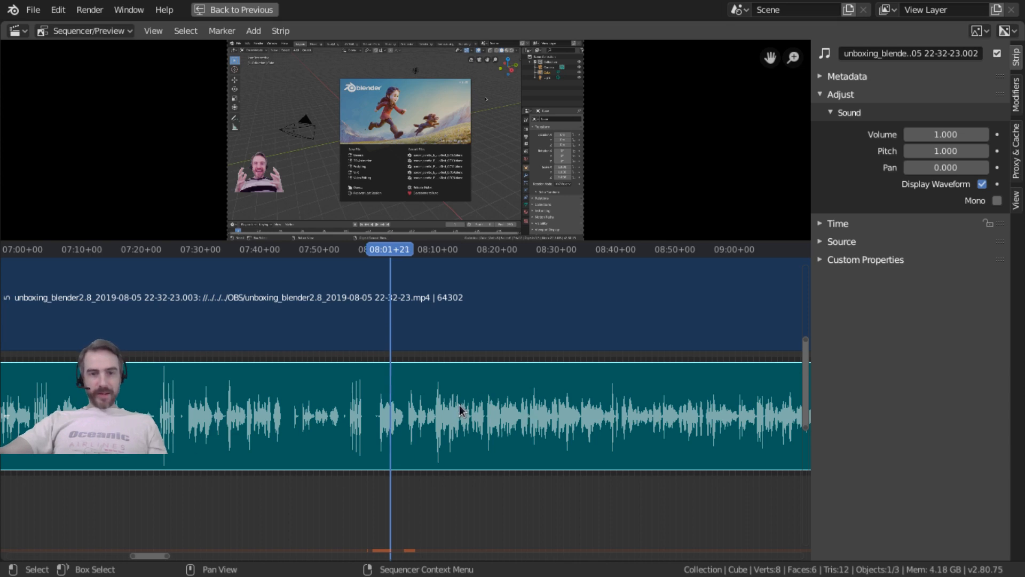
pyautogui.press('space')
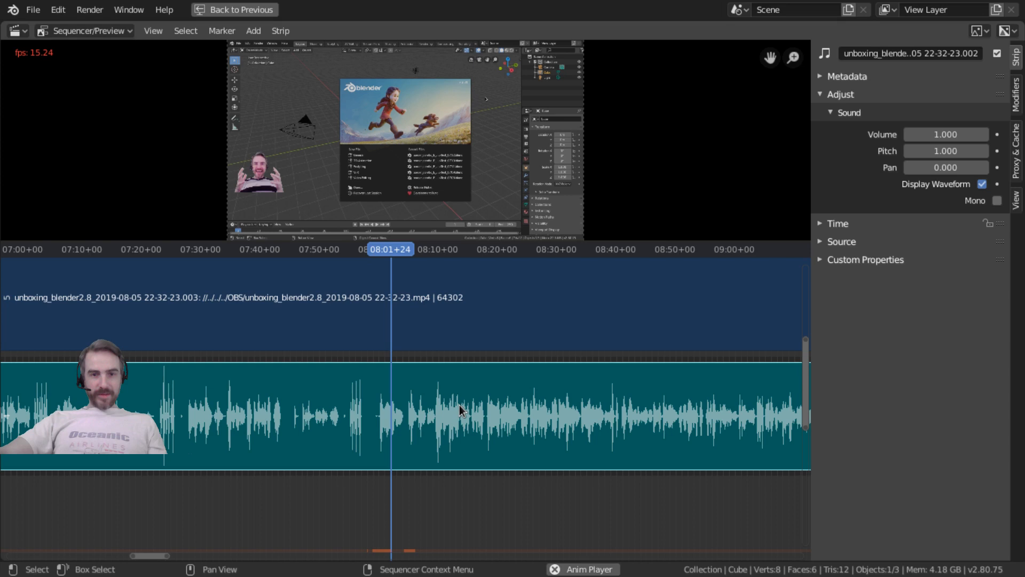
pyautogui.press('space')
# Check the recording's frames at 08:02+07, 08:02+16, 08:05+20 and 08:01+06
pyautogui.keyDown('ctrl'); pyautogui.moveTo(459, 410); pyautogui.dragTo(499, 415, button='middle'); pyautogui.keyUp('ctrl')
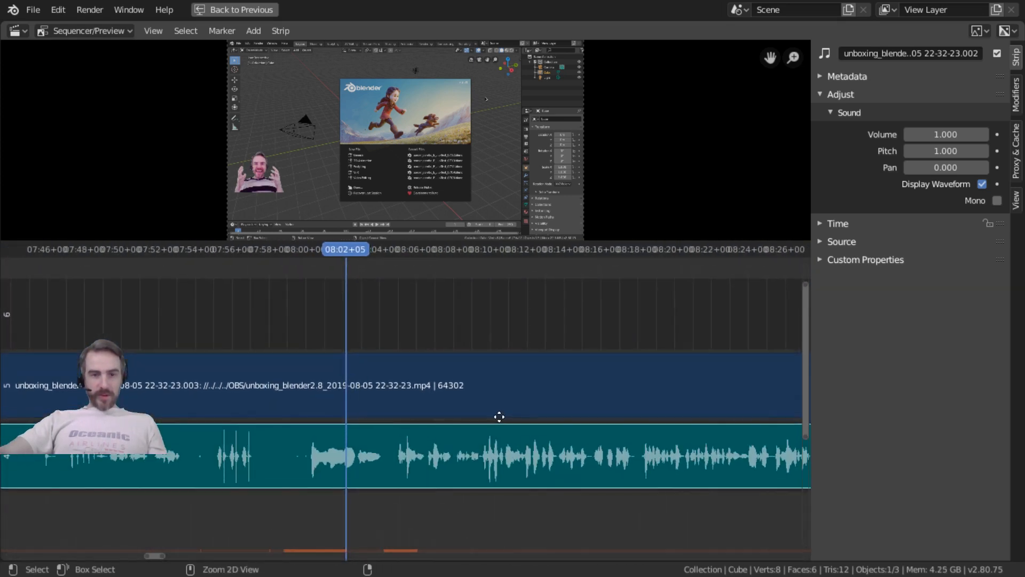
pyautogui.click(348, 252)
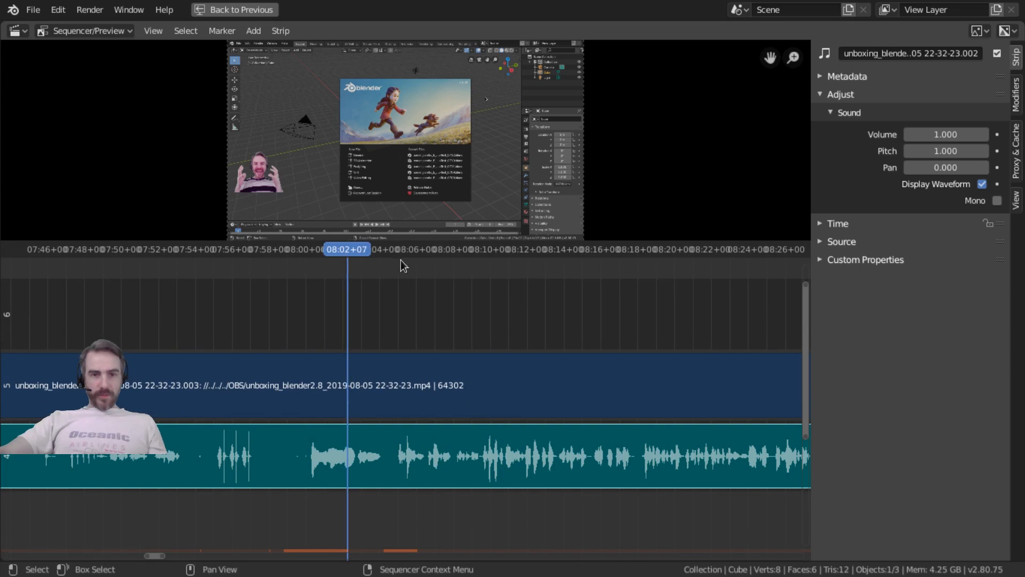
pyautogui.click(355, 256)
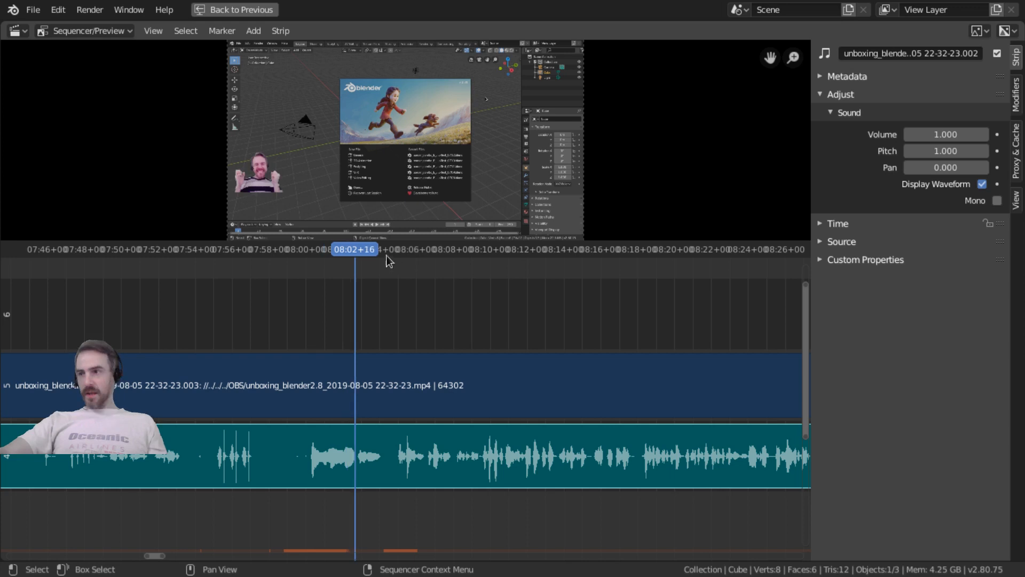
pyautogui.click(412, 247)
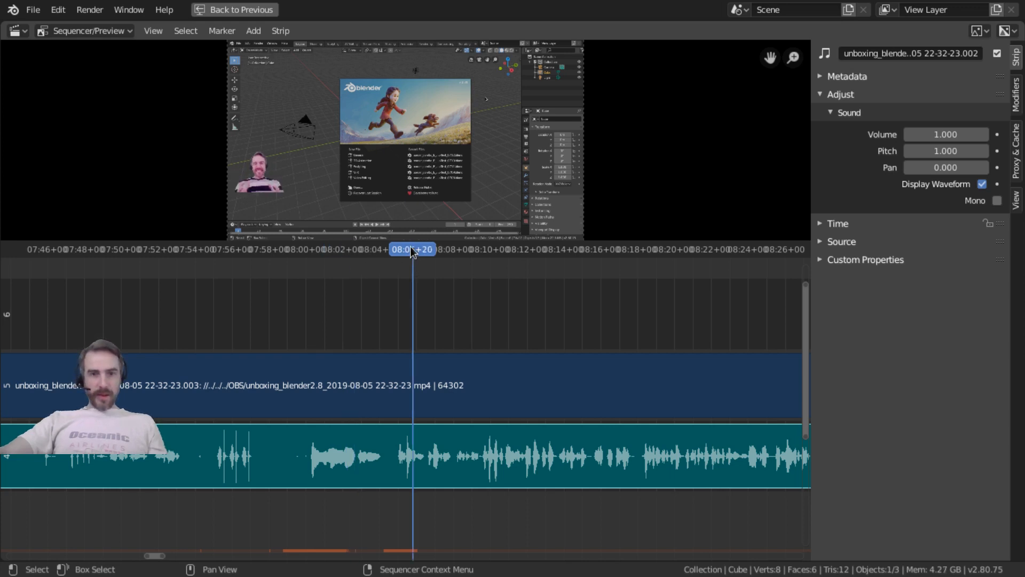
pyautogui.click(334, 255)
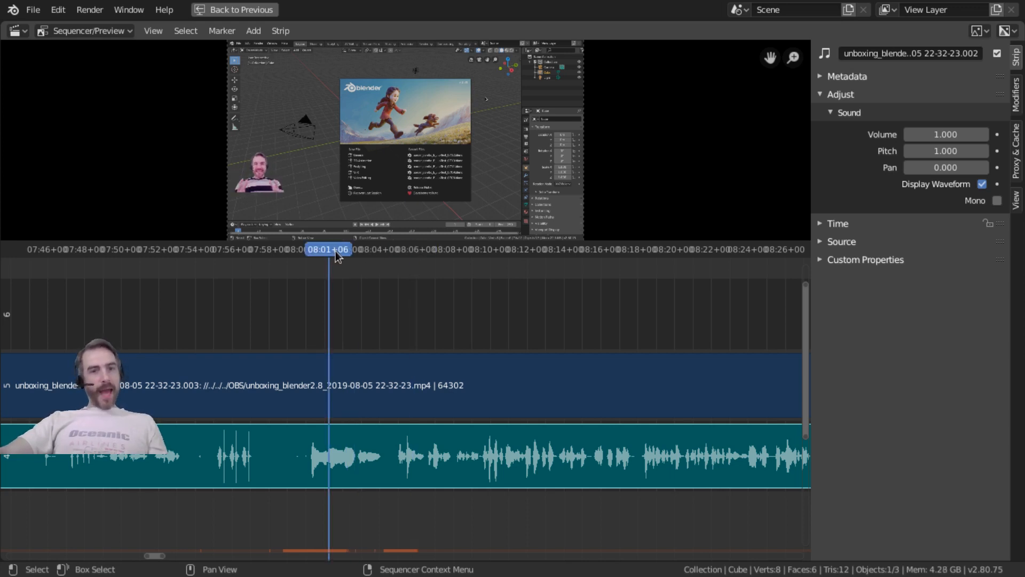
# Save the project and refresh the sequencer to clear its cached frames
pyautogui.hotkey('ctrl', 's')
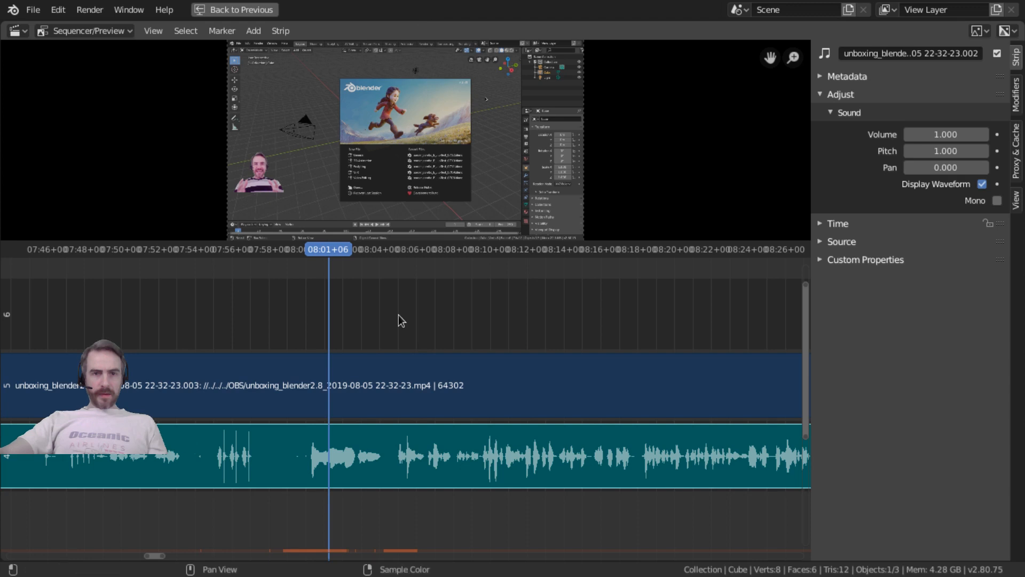
pyautogui.press('F3')
pyautogui.press('Escape')
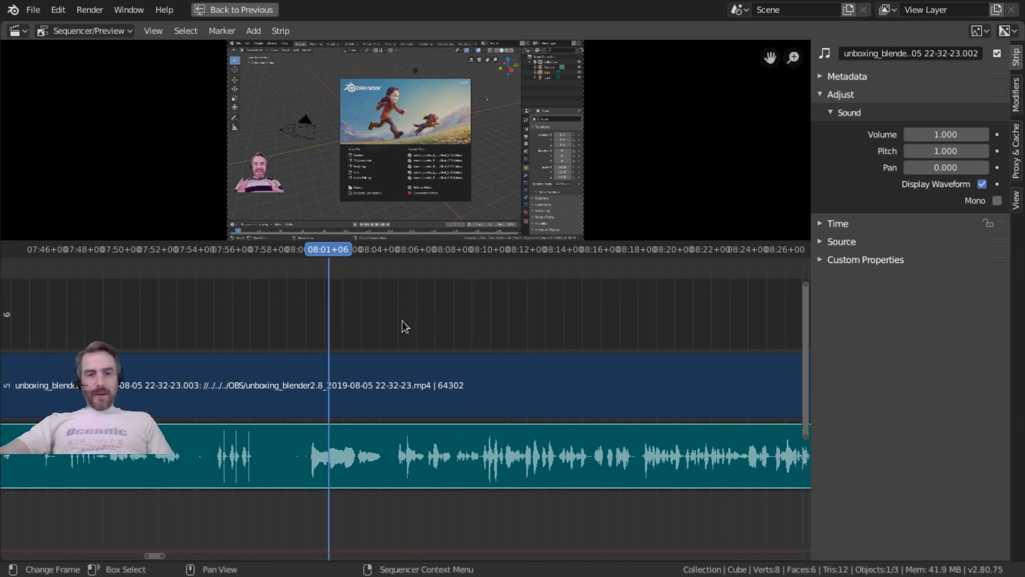
# Scrub from 08:01+06 to 08:04+11, and play the recording from 08:00+07 to 08:04+10
pyautogui.moveTo(328, 261); pyautogui.dragTo(386, 250)
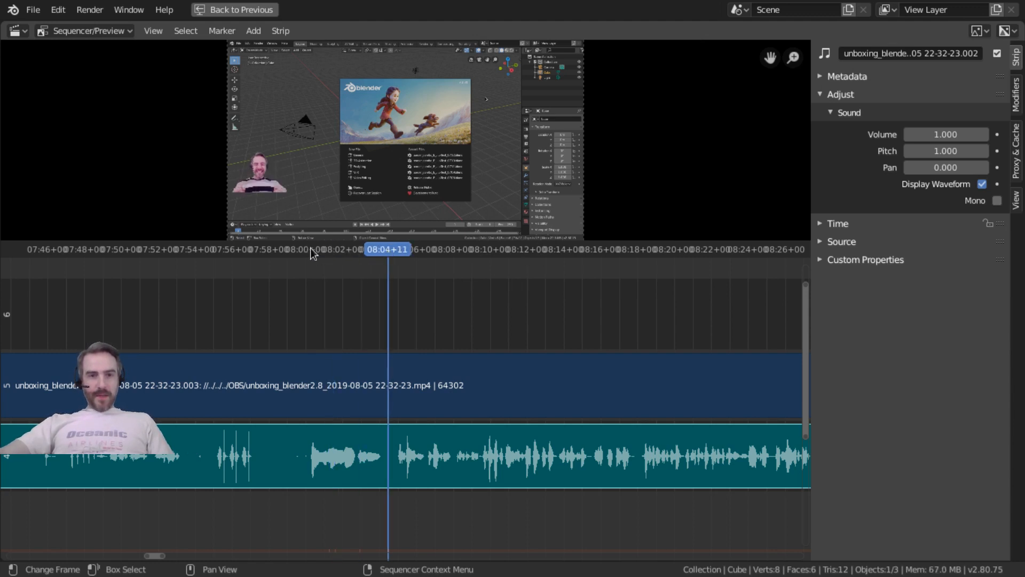
pyautogui.click(315, 249)
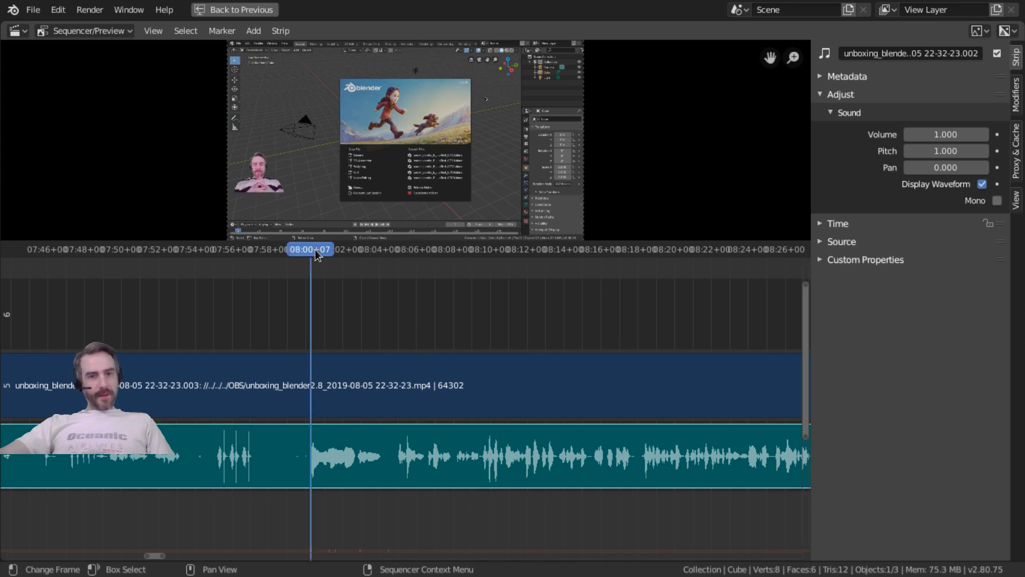
pyautogui.press('space')
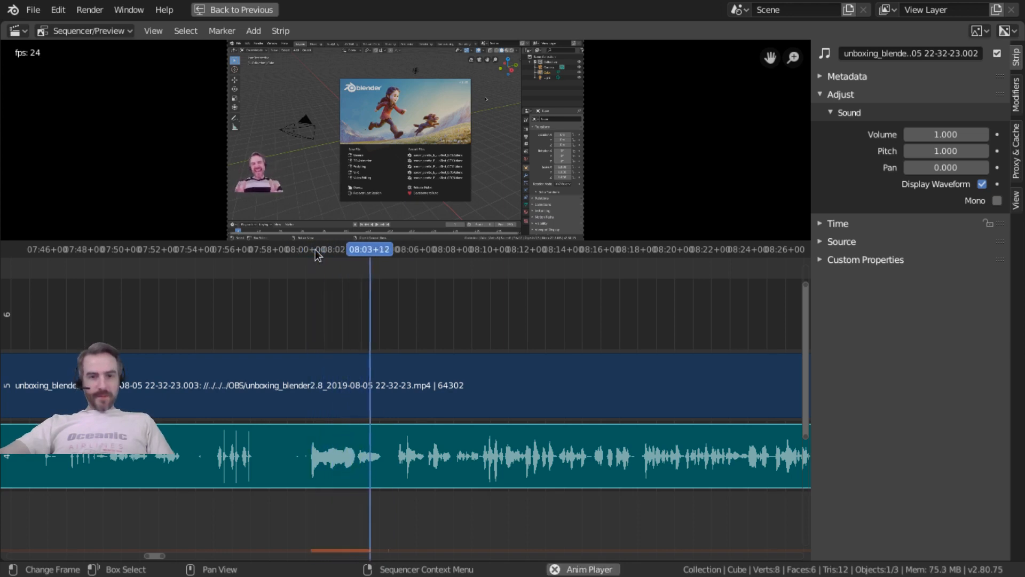
pyautogui.press('space')
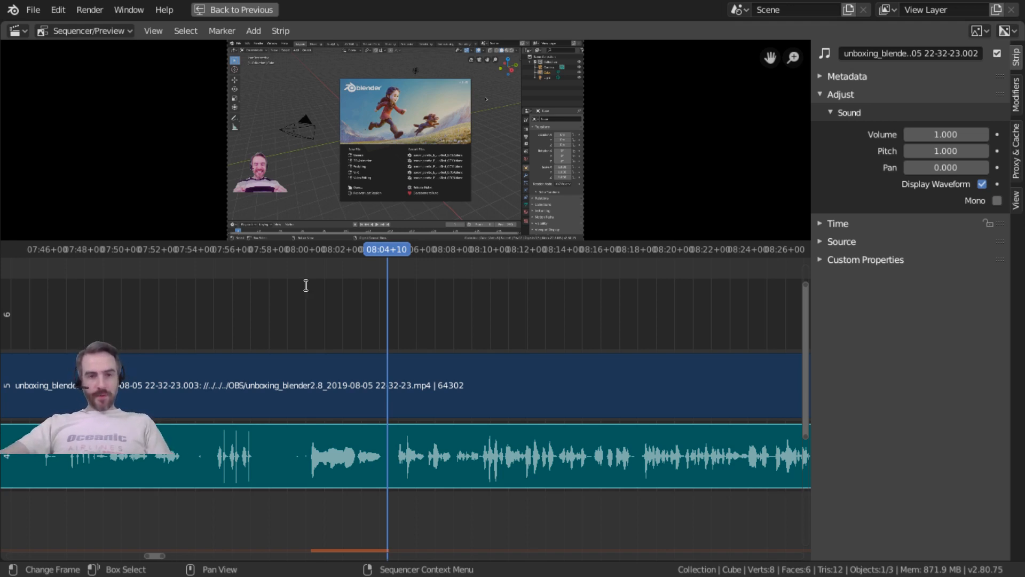
# Find the Refresh Sequencer command by searching for "refr" and run it
pyautogui.press('F3')
pyautogui.write('r')
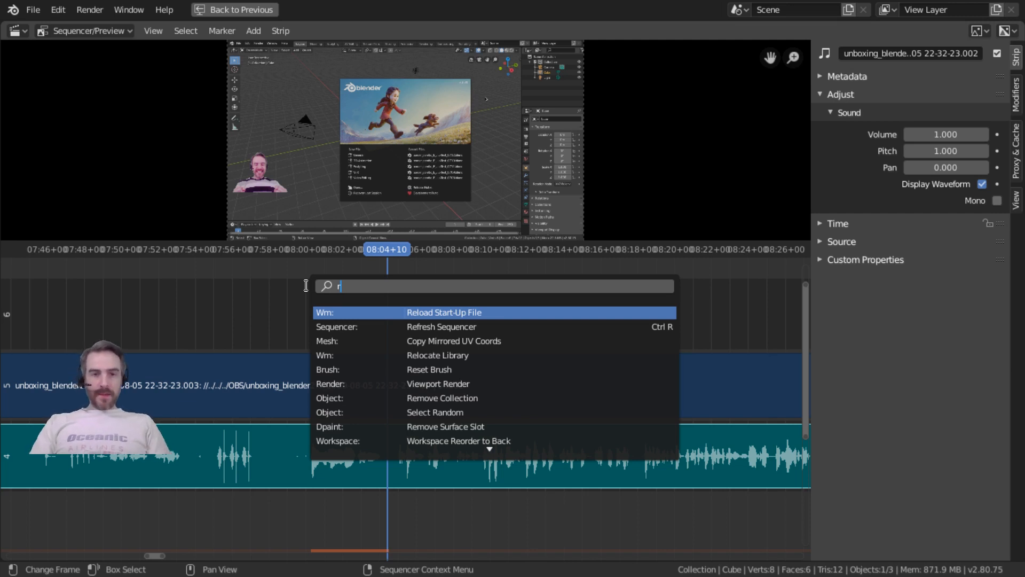
pyautogui.write('efr')
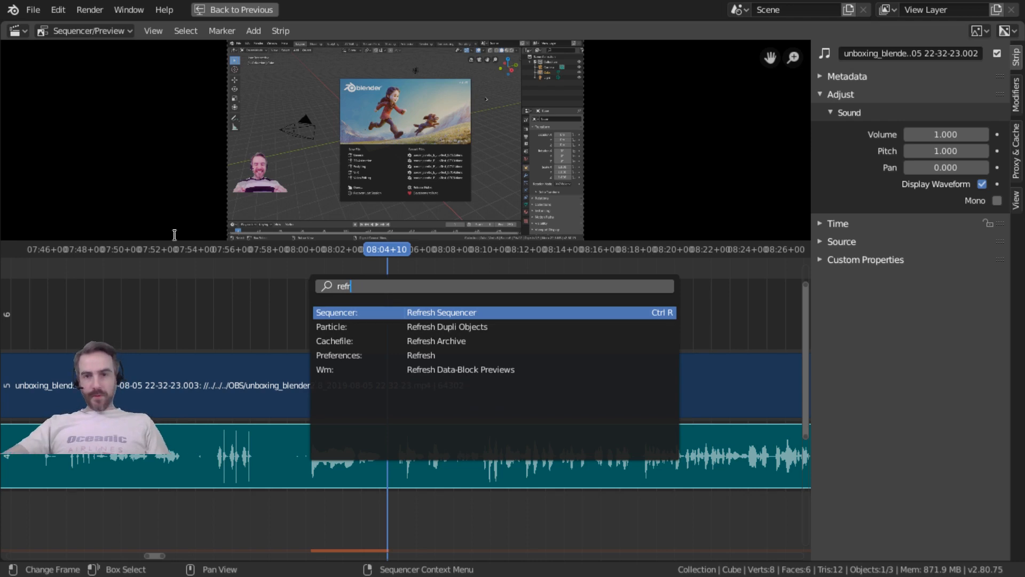
pyautogui.click(632, 318)
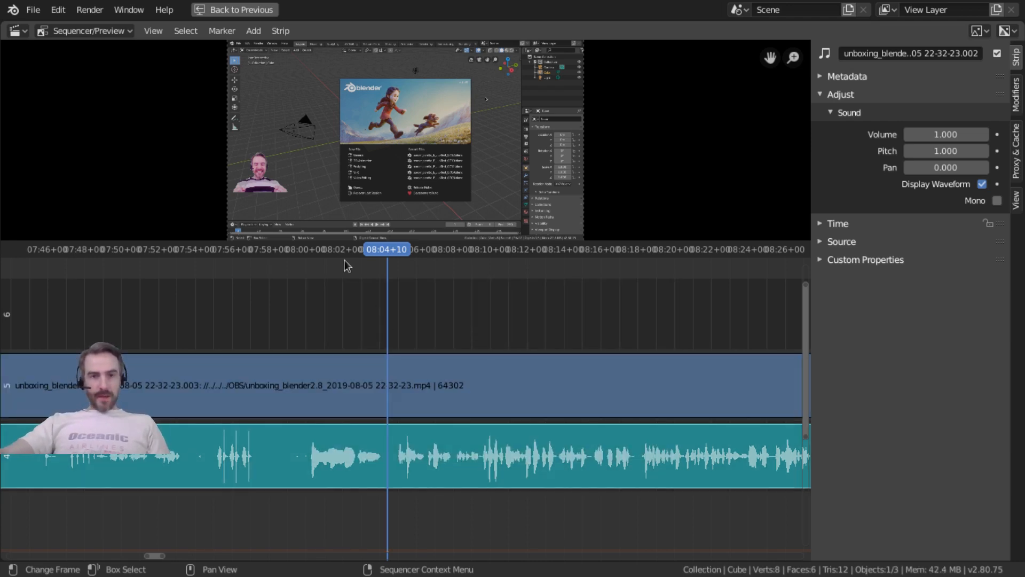
# Play a moment from 08:04+10 and check the frames at 08:02+06, 08:00+04, 08:00+07 and 08:02+09
pyautogui.press('space')
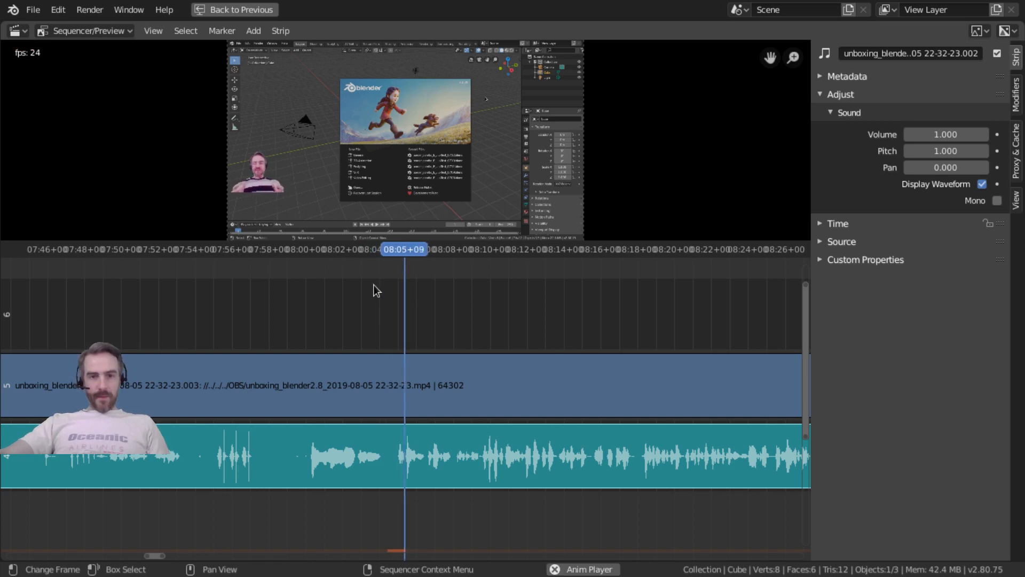
pyautogui.click(347, 249)
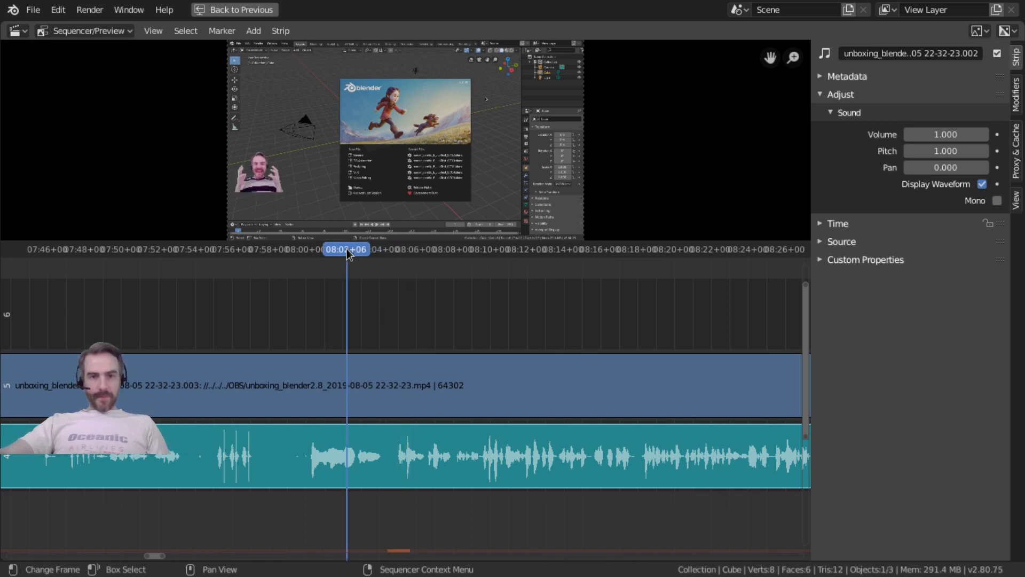
pyautogui.click(309, 251)
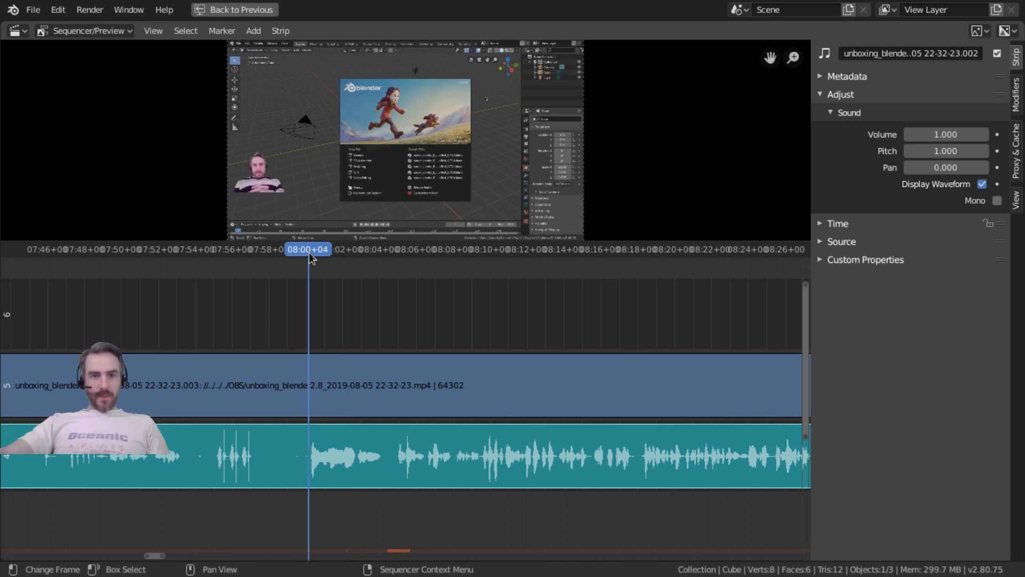
pyautogui.press('Right')
pyautogui.press('Right')
pyautogui.press('Right')
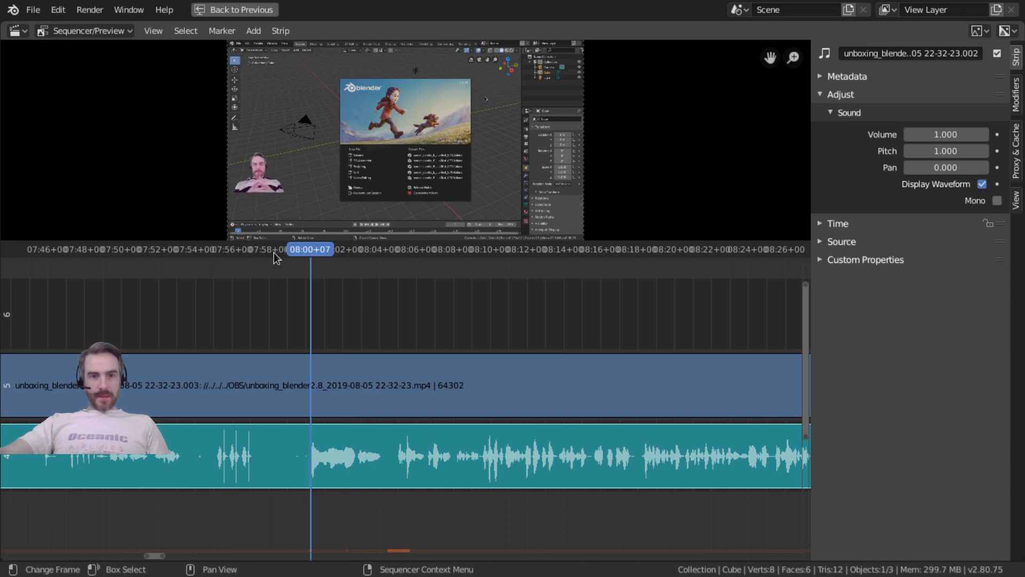
pyautogui.click(363, 249)
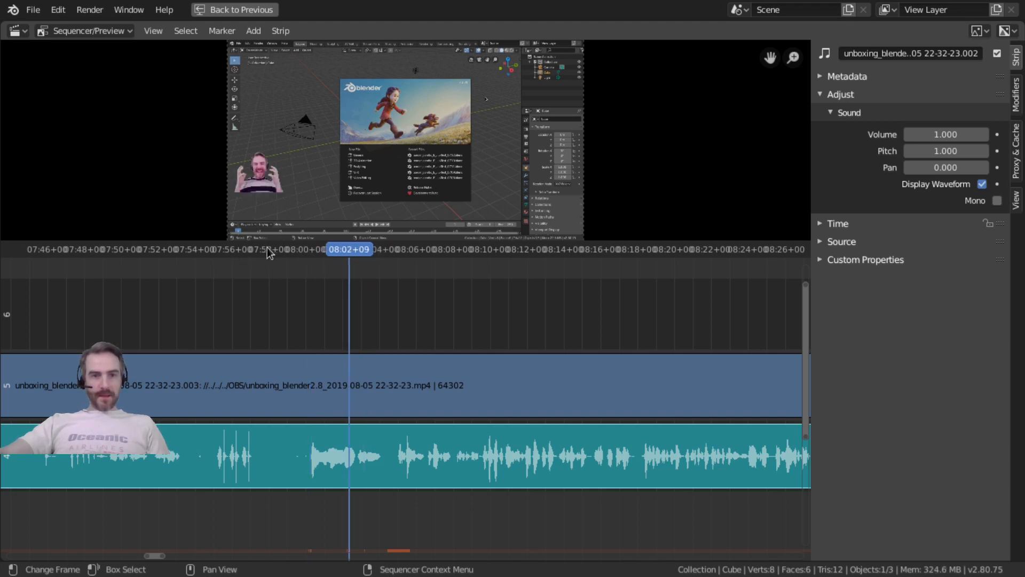
# Place the playhead at 07:59+08 and snap the adjoining strip handles from the early cut near 01:26 to it
pyautogui.moveTo(285, 251); pyautogui.dragTo(304, 255)
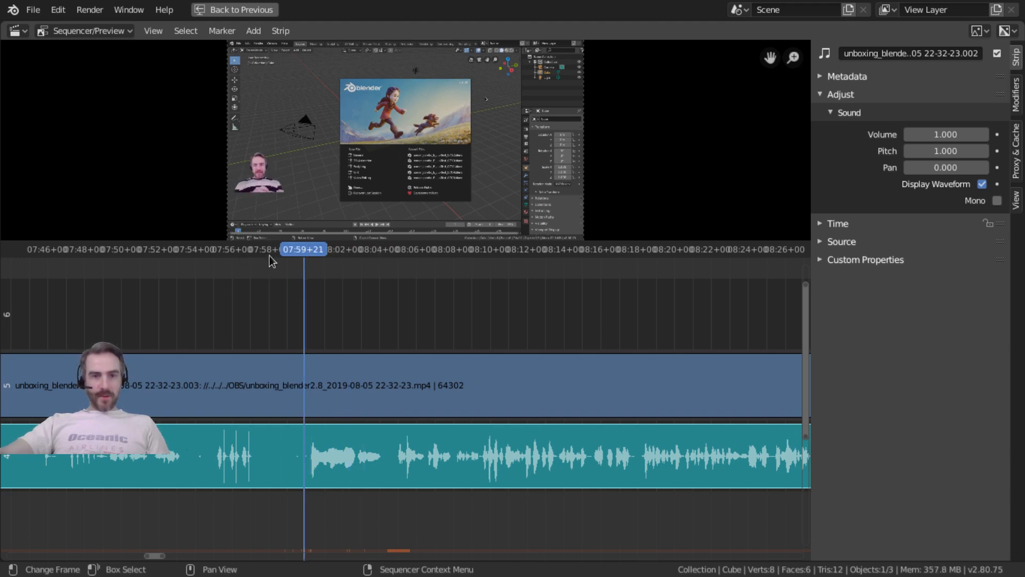
pyautogui.press('Left')
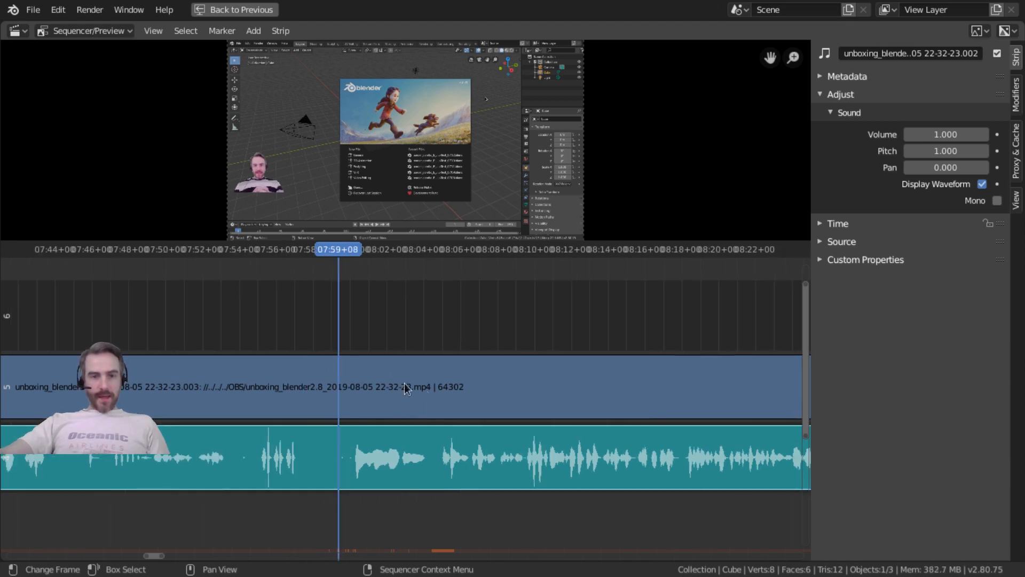
pyautogui.moveTo(399, 362); pyautogui.dragTo(379, 383, button='middle')
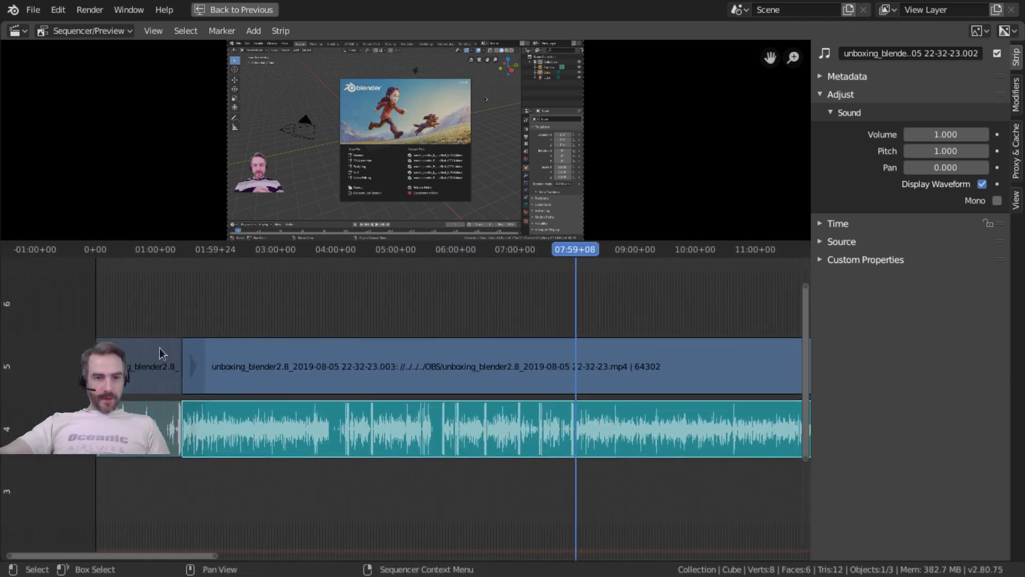
pyautogui.keyDown('ctrl'); pyautogui.click(192, 366); pyautogui.keyUp('ctrl')
pyautogui.keyDown('ctrl'); pyautogui.click(182, 366); pyautogui.keyUp('ctrl')
pyautogui.hotkey('shift', 's')
pyautogui.moveTo(482, 398); pyautogui.dragTo(257, 386, button='middle')
pyautogui.keyDown('ctrl'); pyautogui.moveTo(257, 386); pyautogui.dragTo(163, 278, button='middle'); pyautogui.keyUp('ctrl')
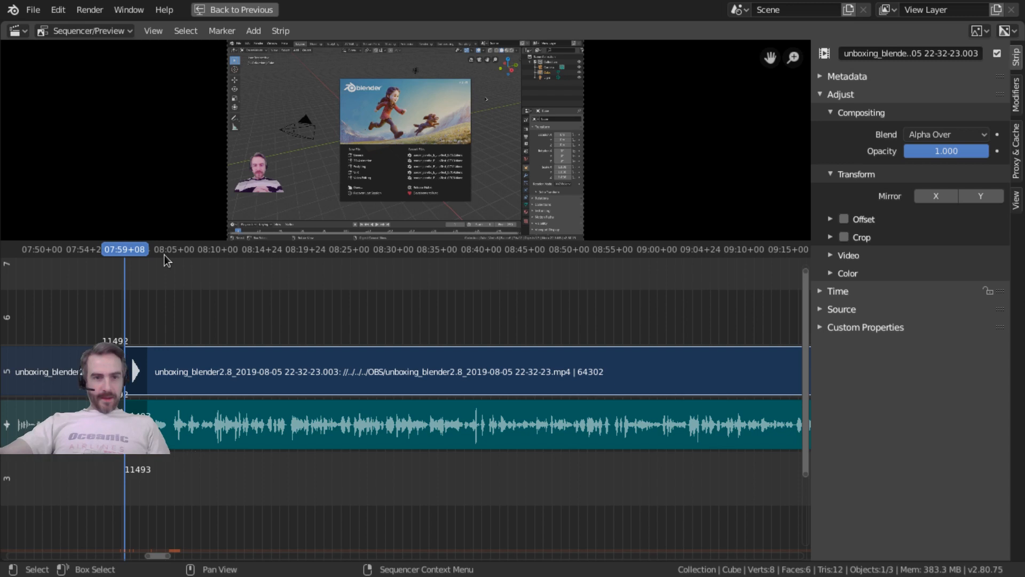
# Play the recording from about 08:04 to 08:47+01 while following its waveform
pyautogui.click(165, 255)
pyautogui.press('space')
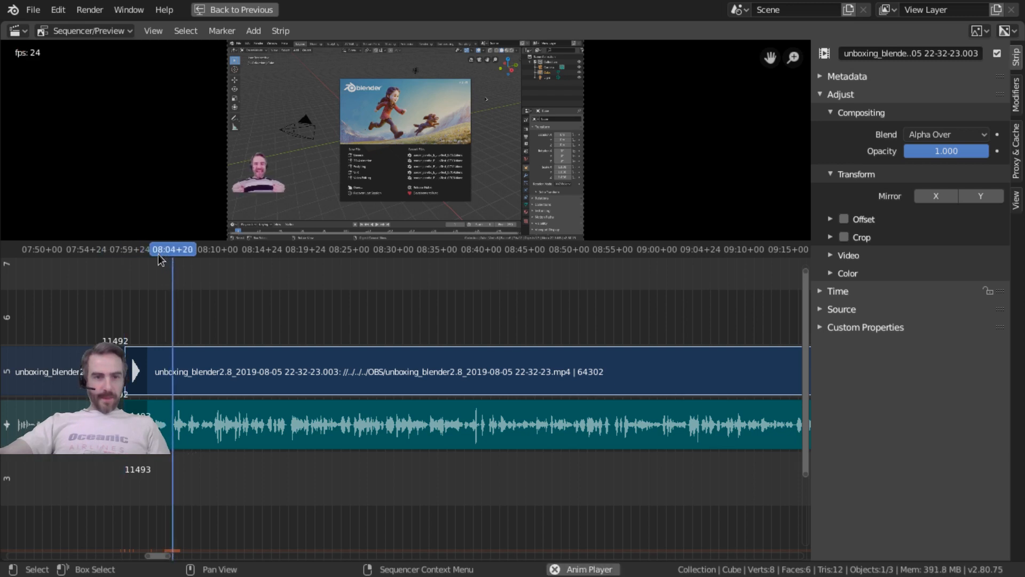
pyautogui.moveTo(434, 316); pyautogui.dragTo(391, 344, button='middle')
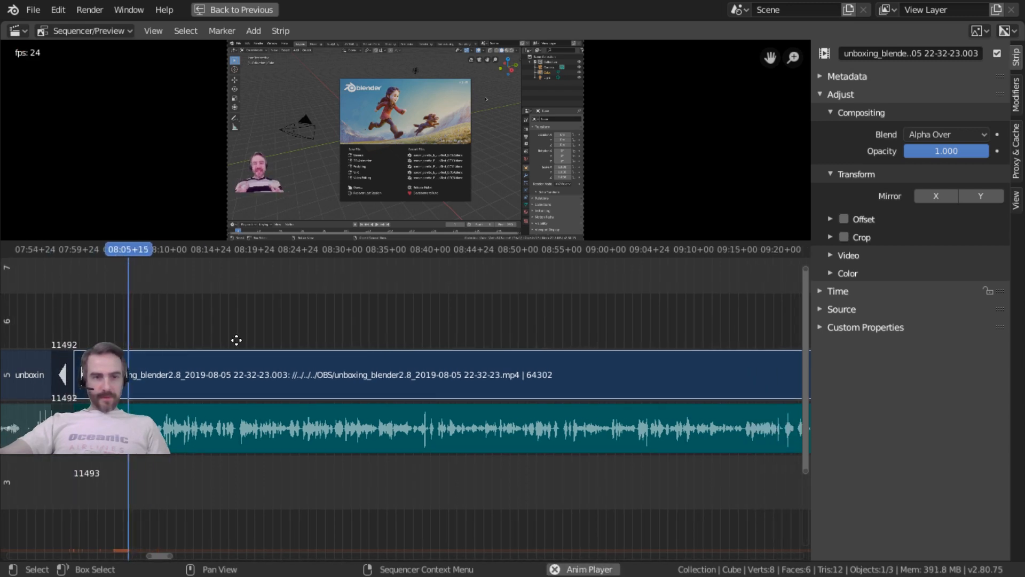
pyautogui.keyDown('ctrl'); pyautogui.hscroll(1, 236, 341); pyautogui.keyUp('ctrl')
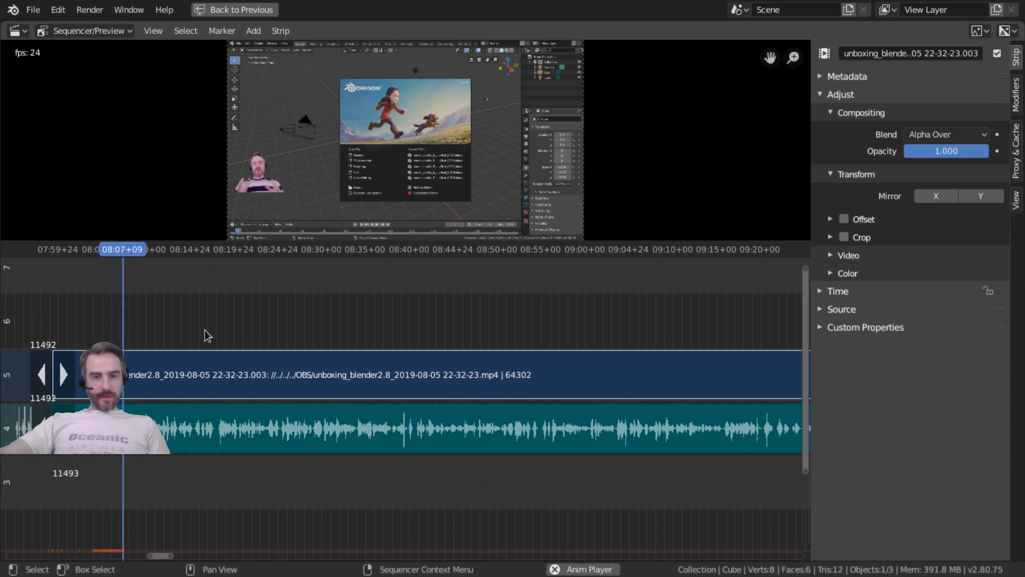
pyautogui.moveTo(205, 328); pyautogui.dragTo(260, 342, button='middle')
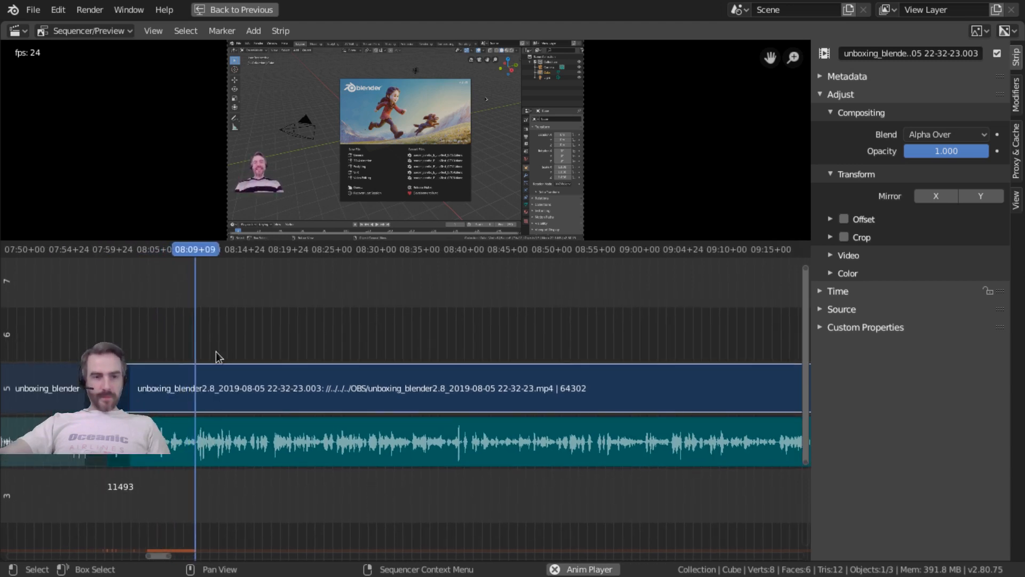
pyautogui.keyDown('ctrl'); pyautogui.moveTo(216, 351); pyautogui.dragTo(333, 382, button='middle'); pyautogui.keyUp('ctrl')
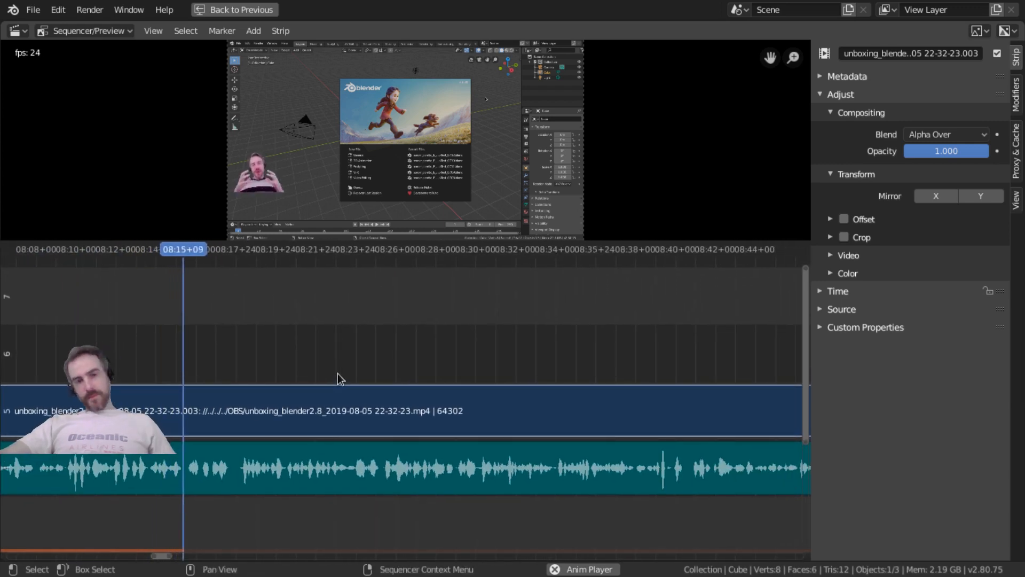
pyautogui.moveTo(481, 367); pyautogui.dragTo(297, 372, button='middle')
pyautogui.moveTo(384, 375); pyautogui.dragTo(222, 383, button='middle')
pyautogui.press('space')
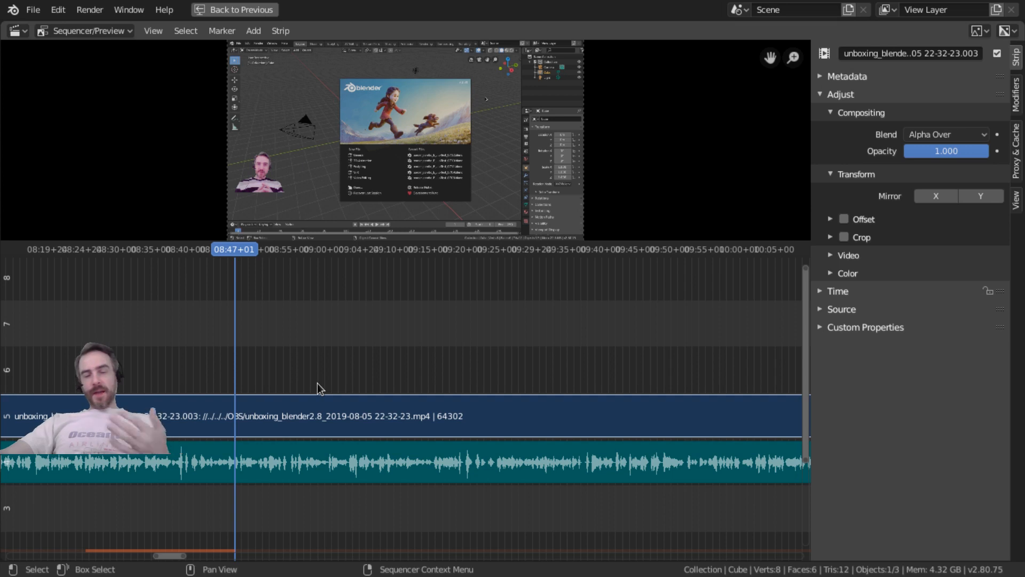
# Examine the strip handles at the 07:59+08 cut and the waveform following it up to about 10:05
pyautogui.moveTo(318, 383); pyautogui.dragTo(602, 368, button='middle')
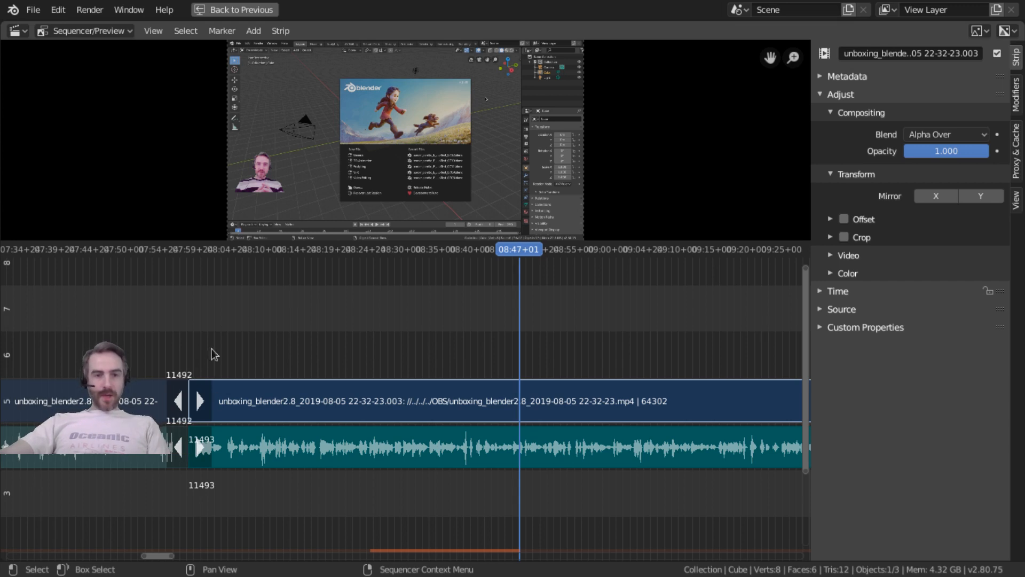
pyautogui.moveTo(258, 396); pyautogui.dragTo(353, 399, button='middle')
pyautogui.moveTo(485, 414); pyautogui.dragTo(429, 418, button='middle')
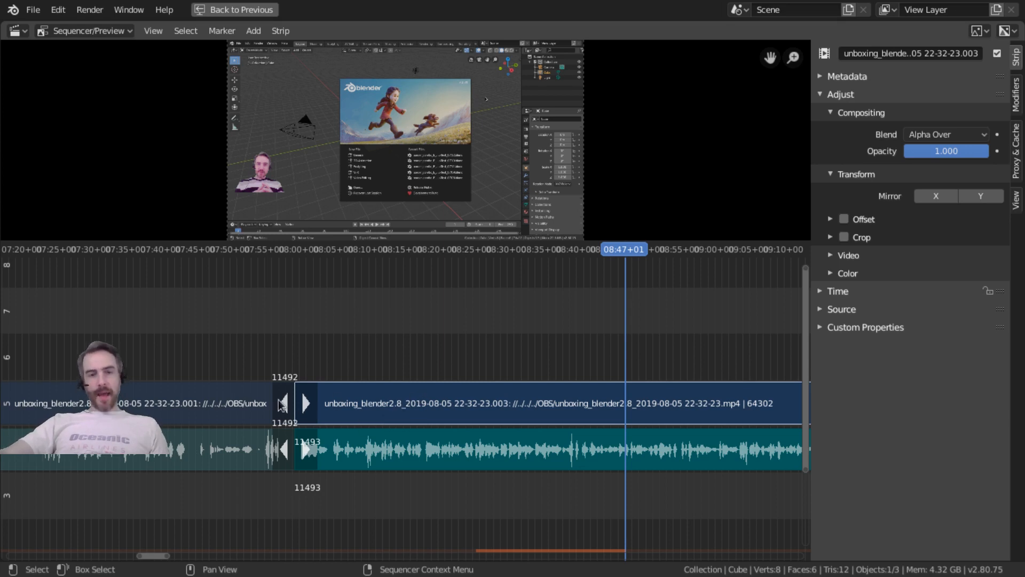
pyautogui.moveTo(488, 350); pyautogui.dragTo(228, 377, button='middle')
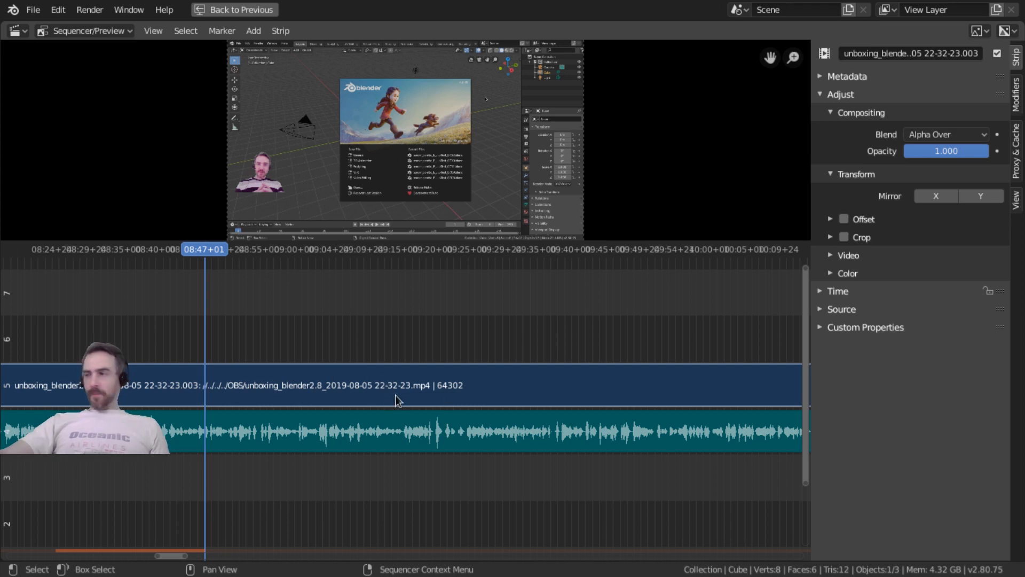
pyautogui.moveTo(339, 376); pyautogui.dragTo(486, 401, button='middle')
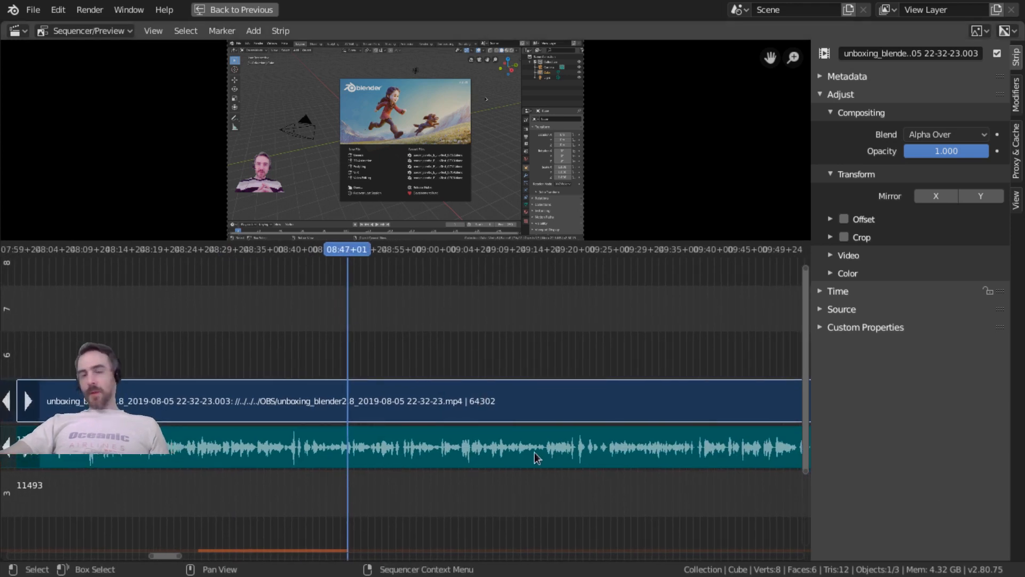
pyautogui.moveTo(402, 396); pyautogui.dragTo(553, 394, button='middle')
pyautogui.moveTo(473, 429); pyautogui.dragTo(424, 419, button='middle')
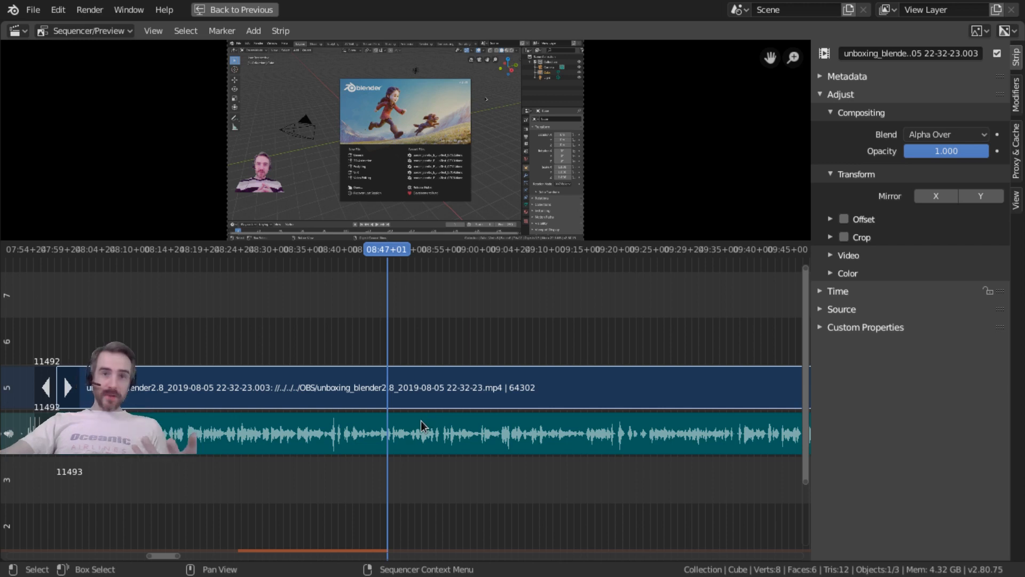